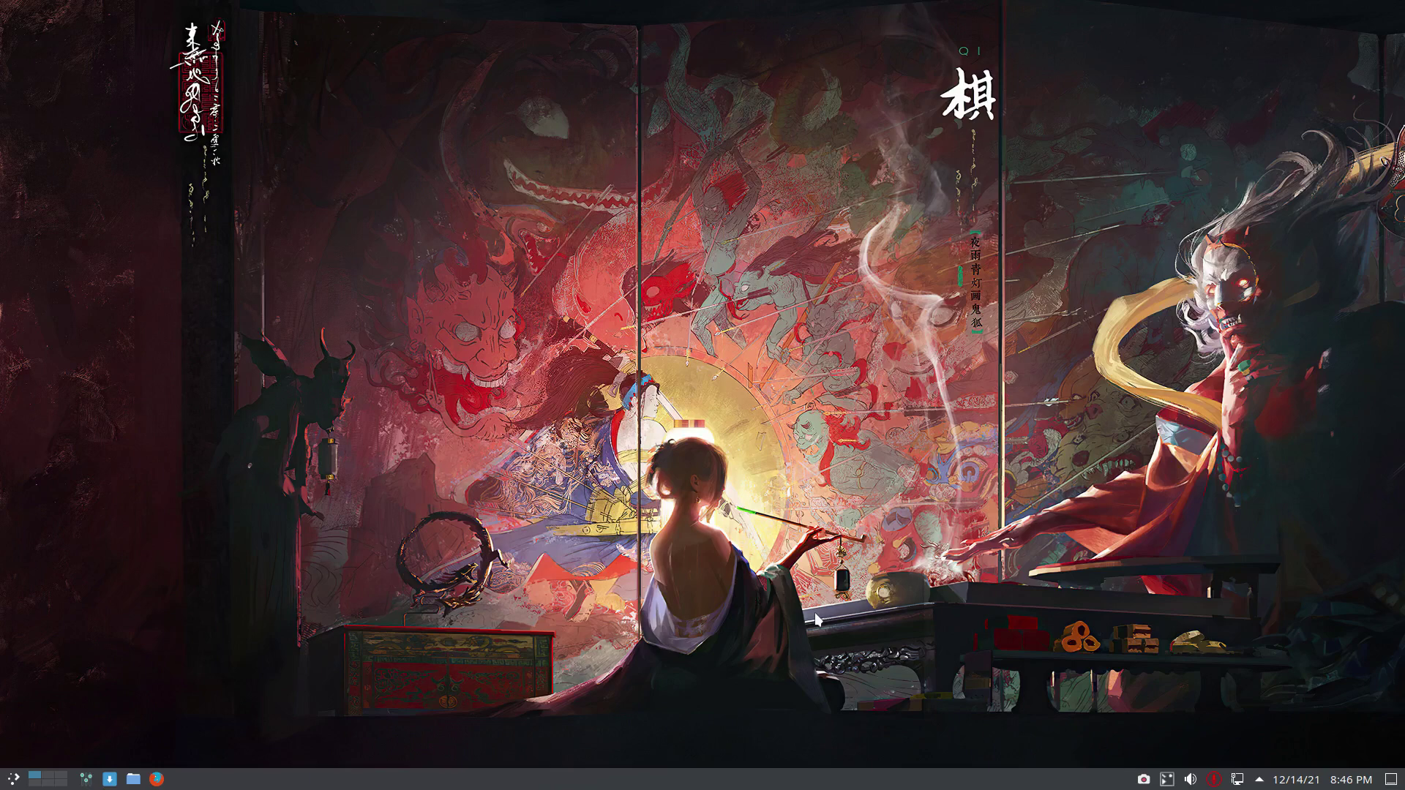
# Run the ISO build details command in a terminal, then dismiss the terminal
pyautogui.hotkey('ctrl', 'alt', 't')
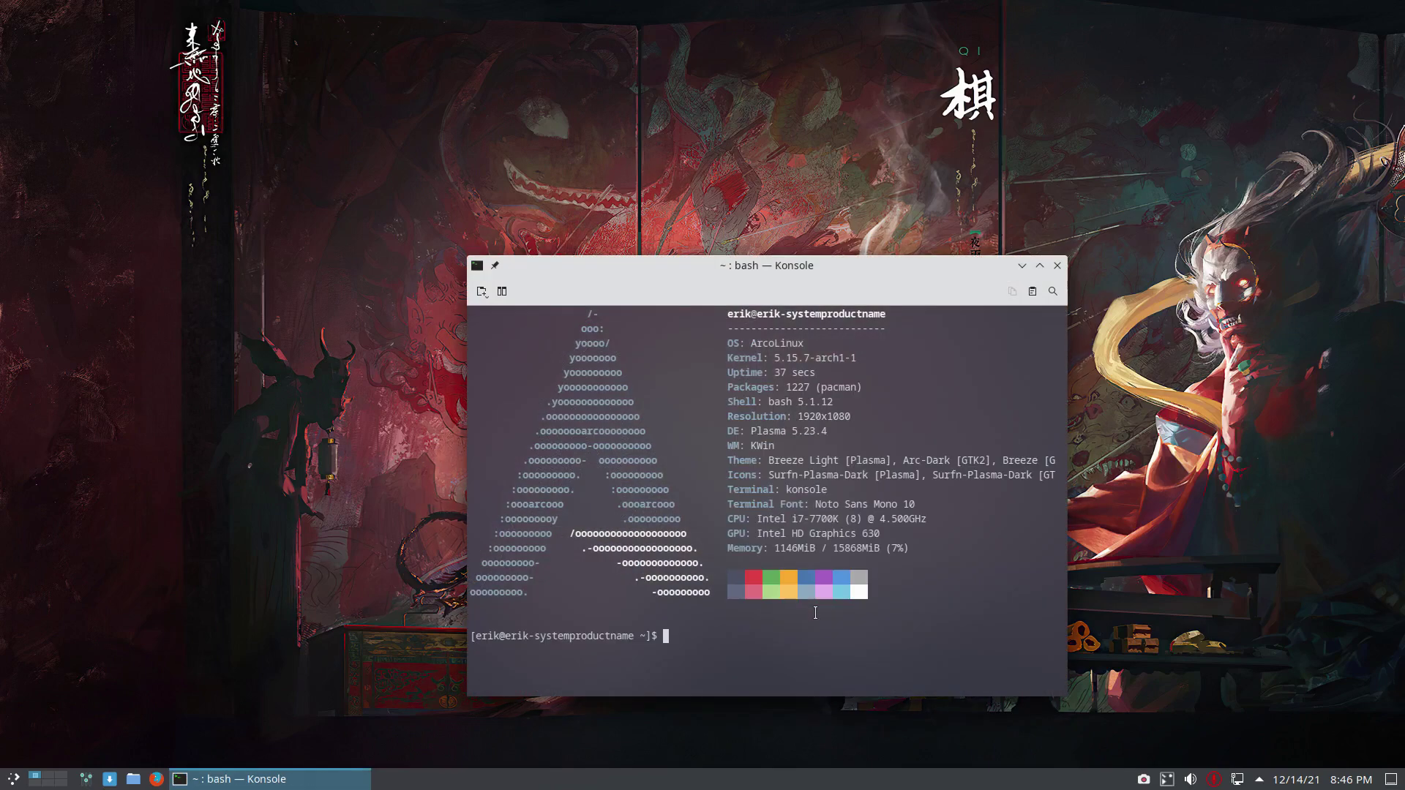
pyautogui.moveTo(787, 272); pyautogui.dragTo(1003, 104)
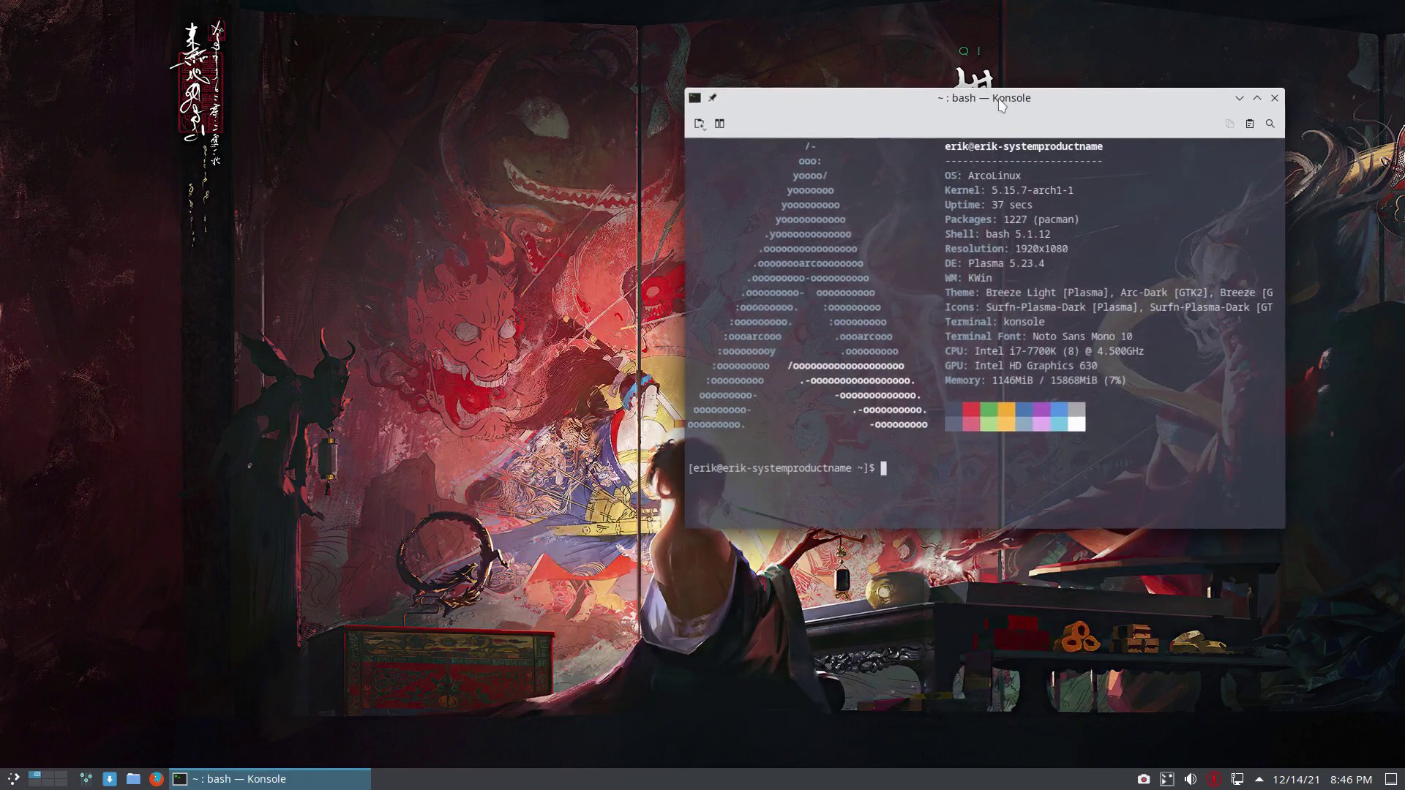
pyautogui.write('iso')
pyautogui.press('Return')
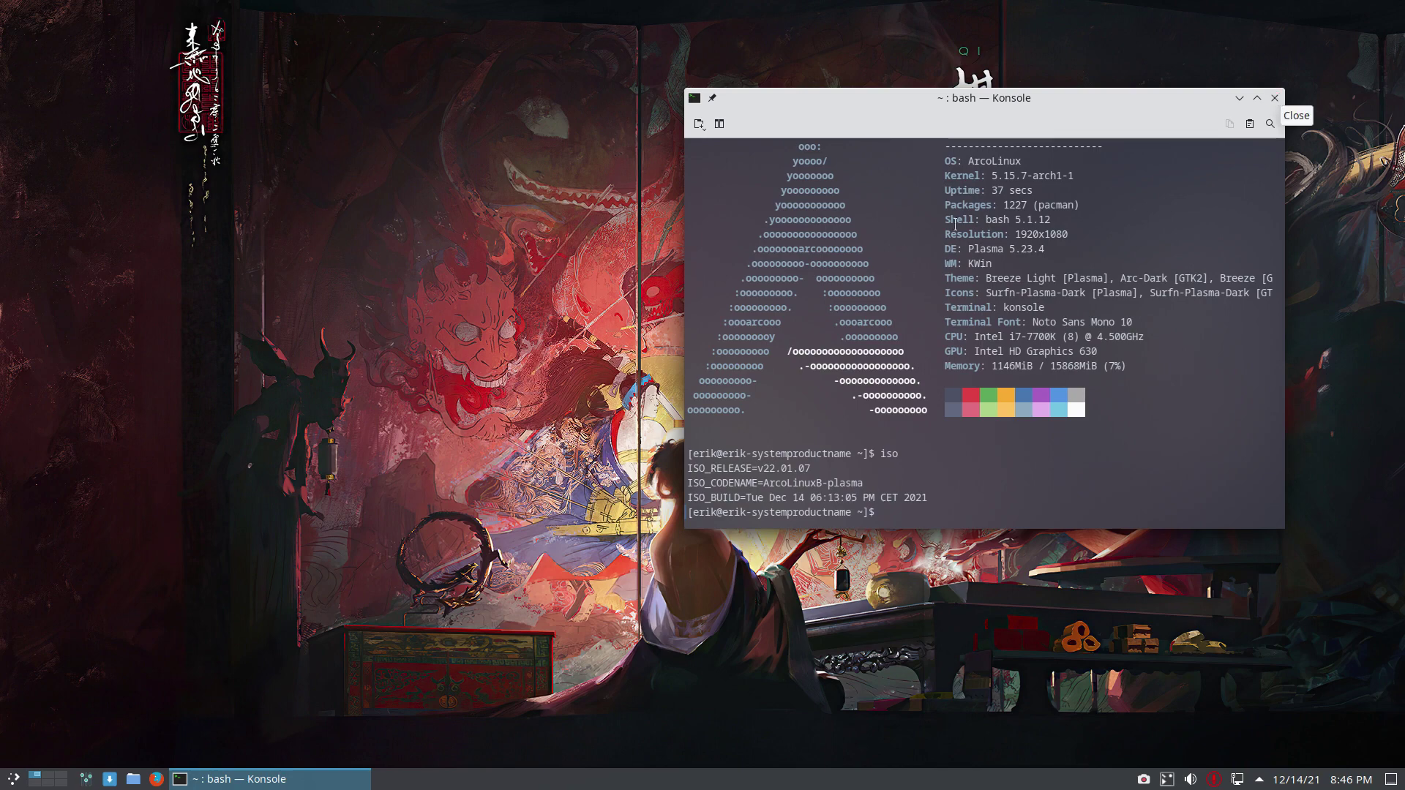
pyautogui.click(1275, 98)
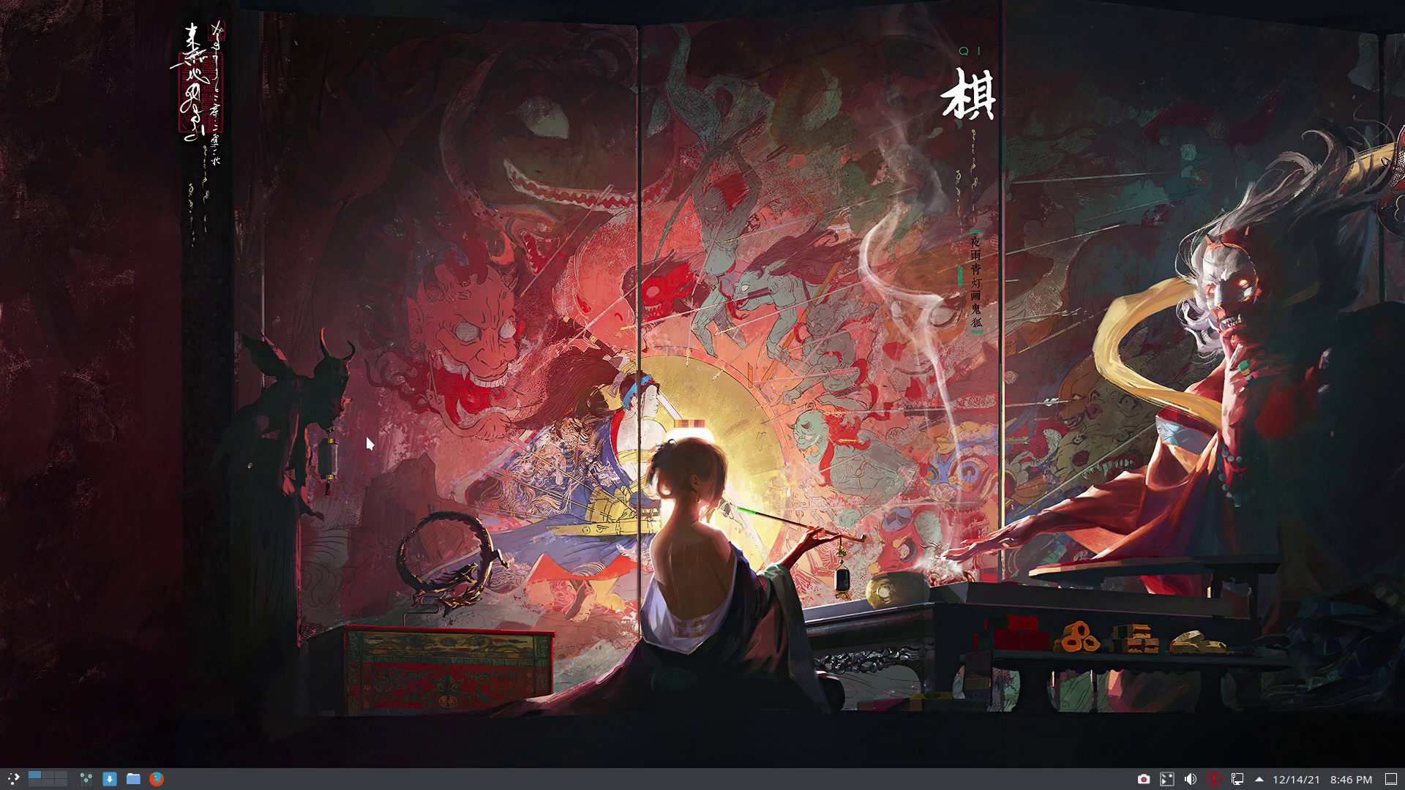
# Bring up Configure Desktop and Wallpaper from the desktop menu, maximized
pyautogui.rightClick(541, 196)
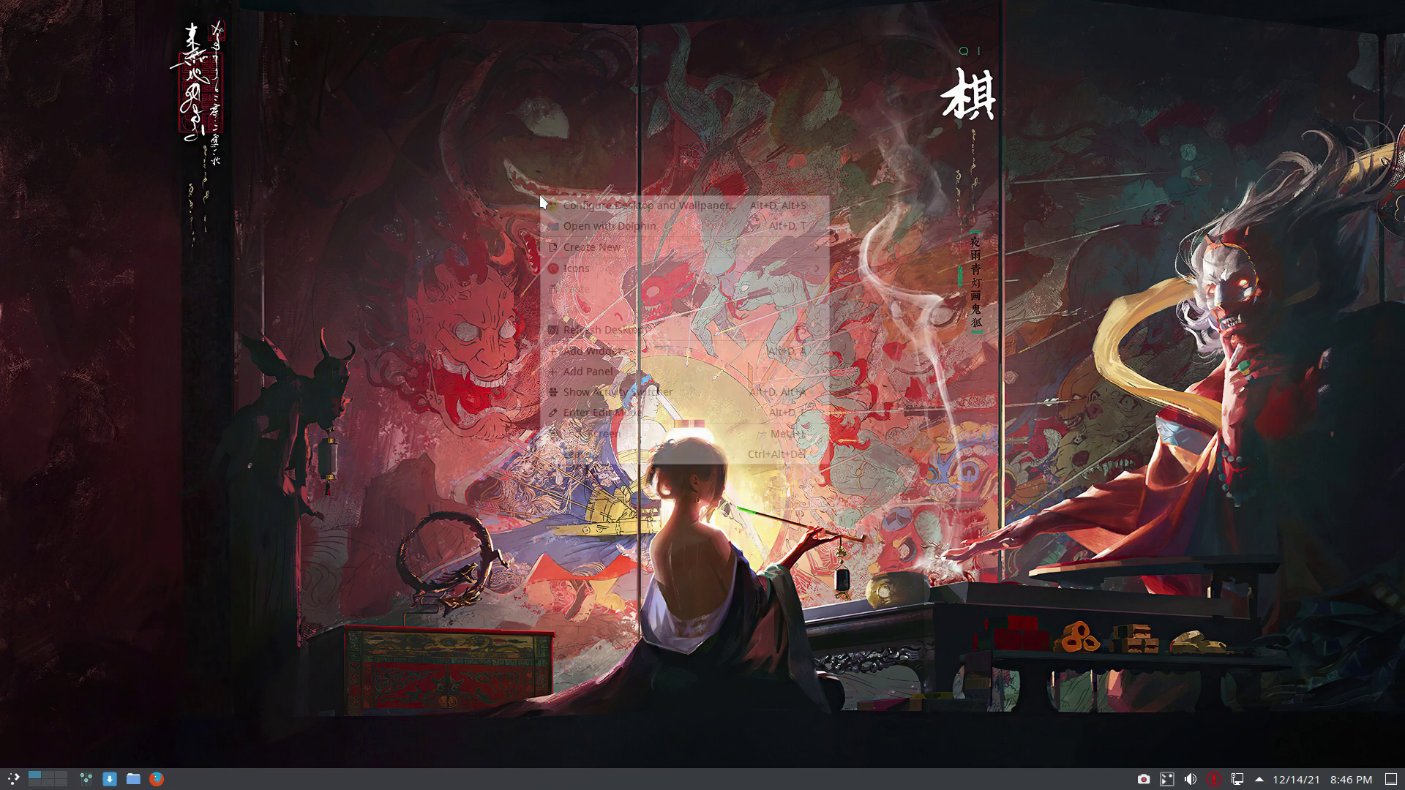
pyautogui.click(648, 209)
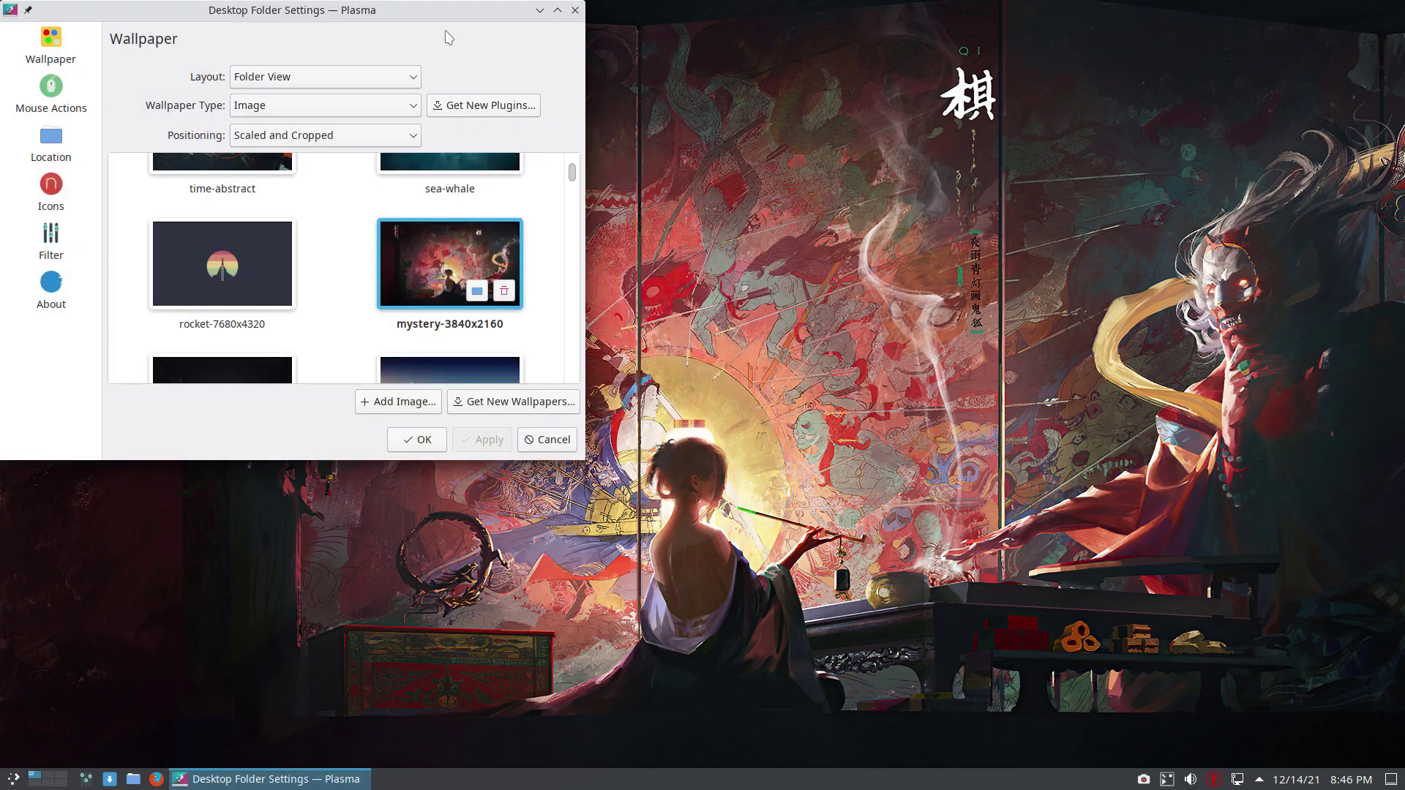
pyautogui.doubleClick(433, 16)
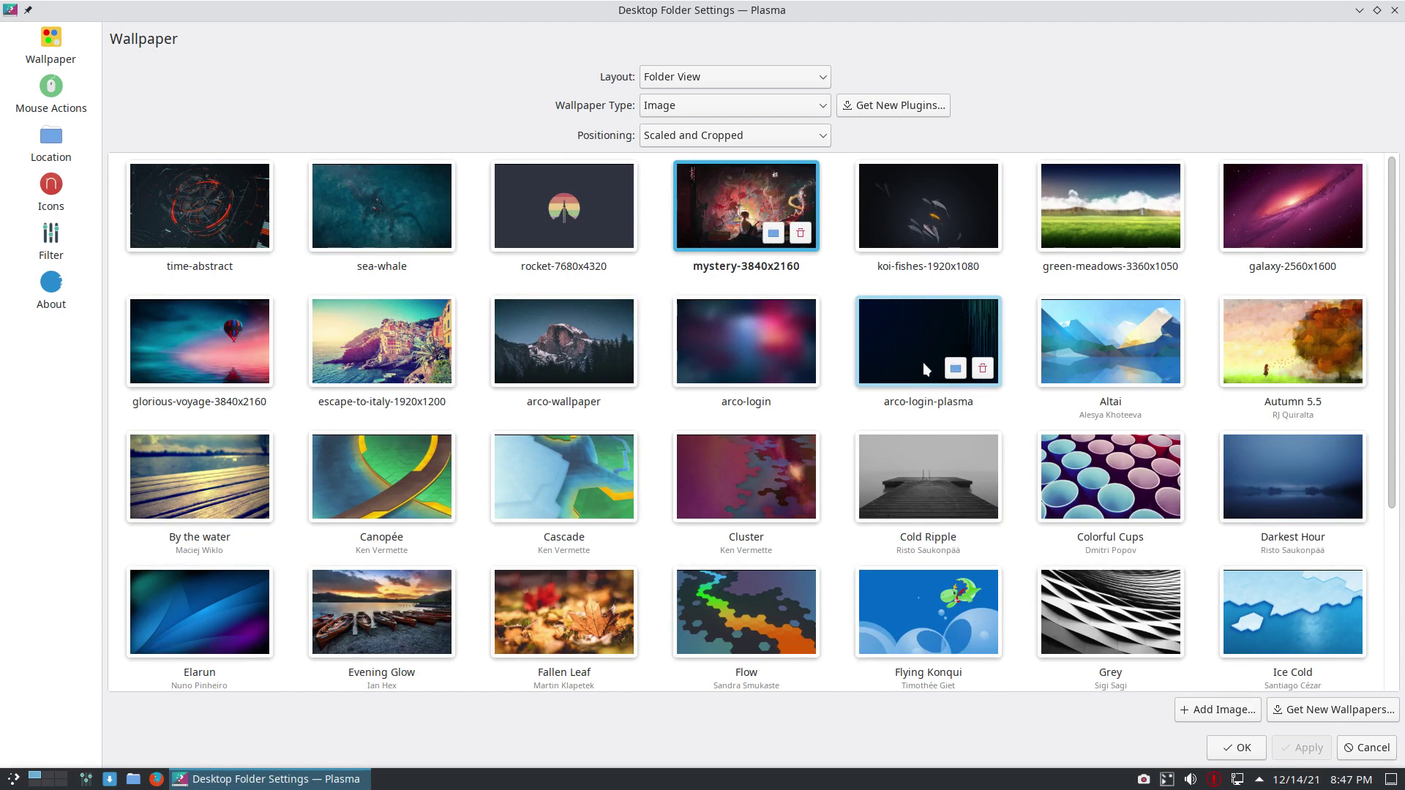
pyautogui.scroll(-2, 922, 362)
pyautogui.scroll(-2, 923, 362)
pyautogui.scroll(4, 923, 362)
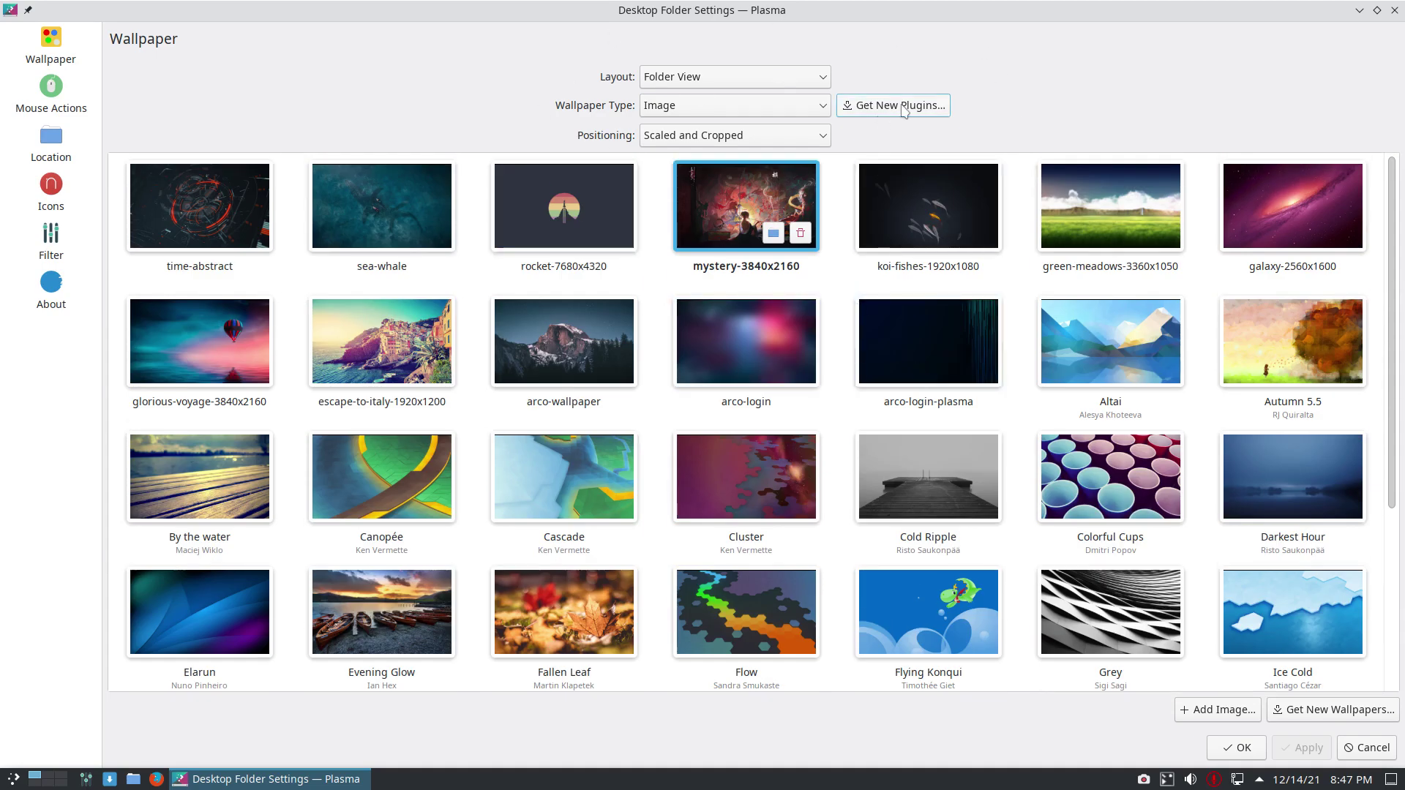
# Browse the downloadable wallpaper plugins via Get New Plugins
pyautogui.click(901, 104)
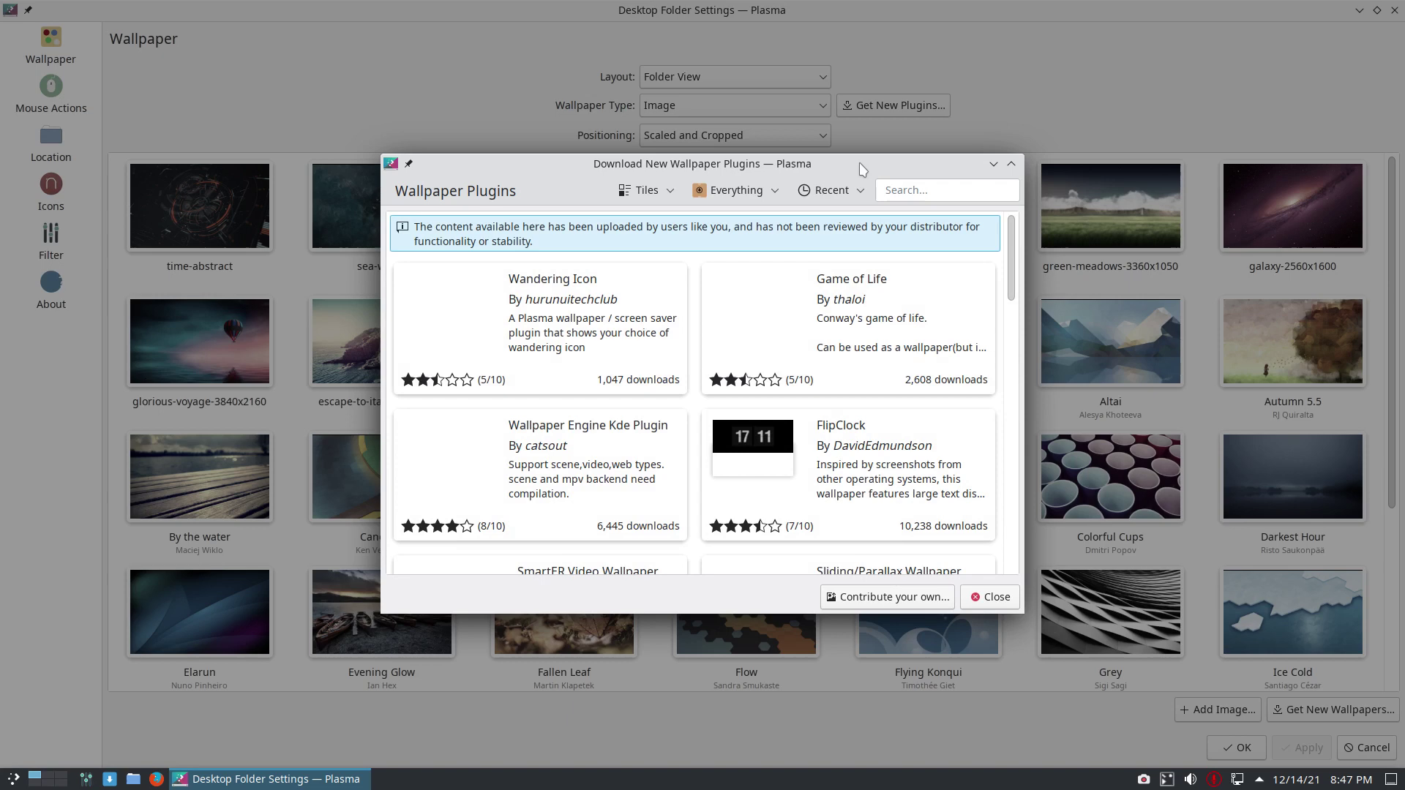
pyautogui.moveTo(848, 327)
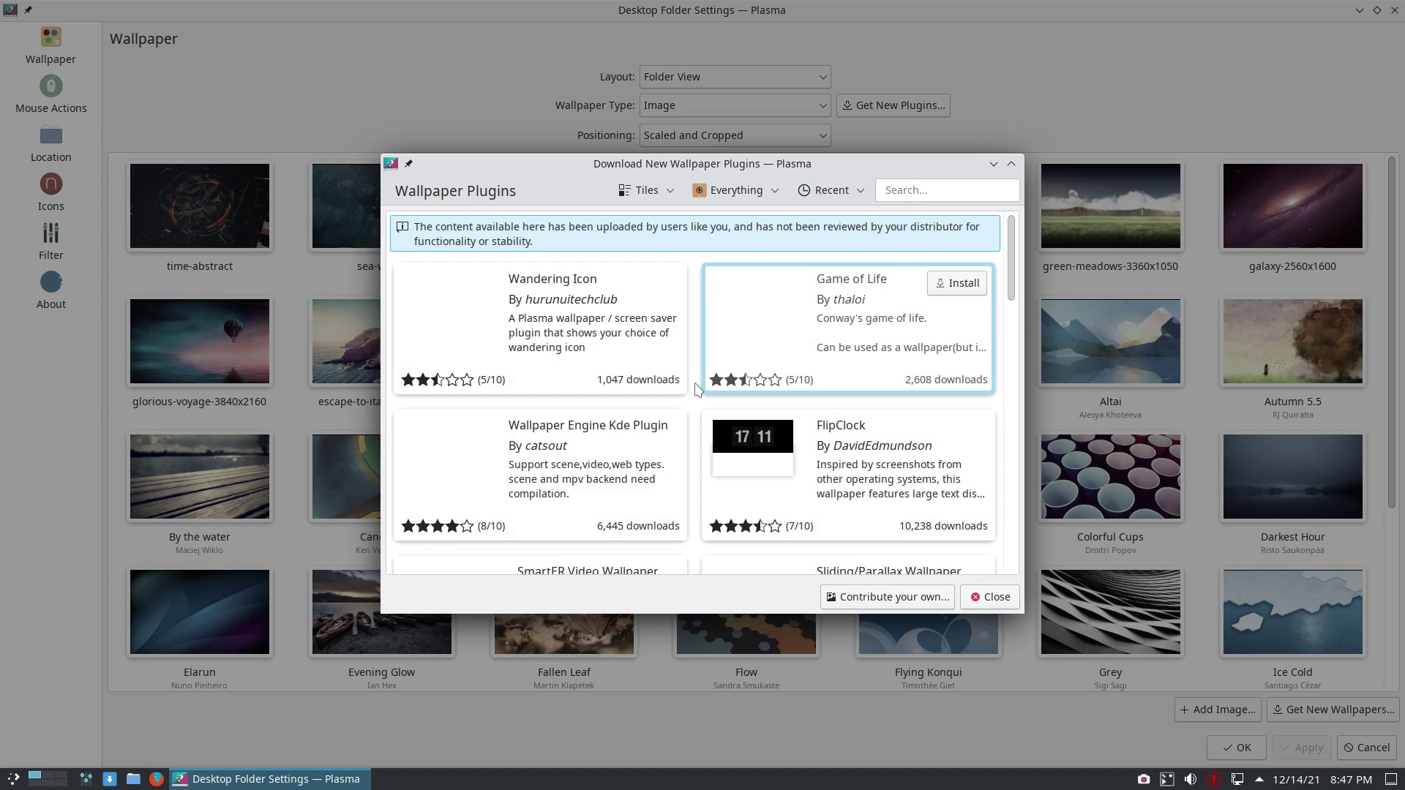
pyautogui.scroll(-1, 695, 388)
pyautogui.scroll(-1, 695, 389)
pyautogui.scroll(-1, 696, 389)
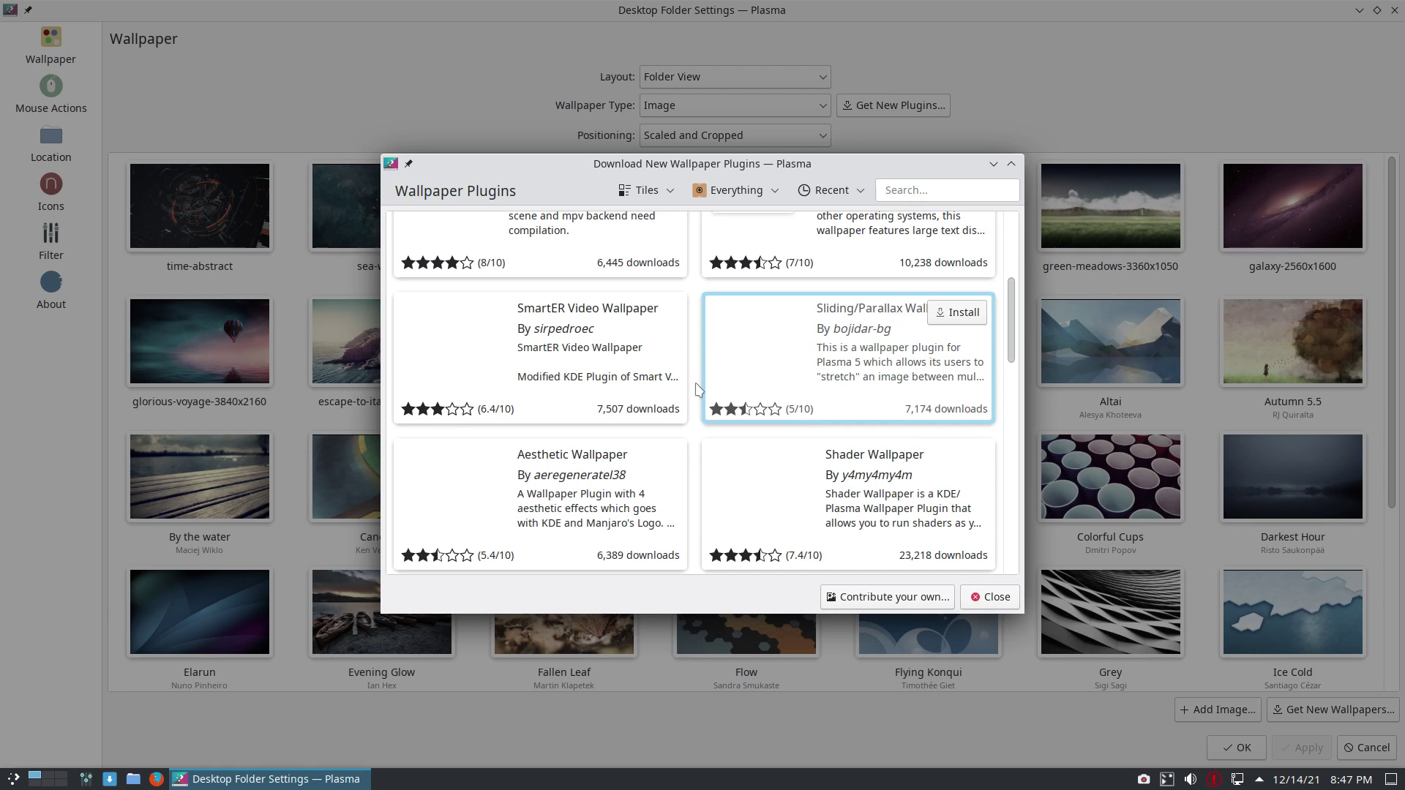
pyautogui.scroll(-2, 695, 389)
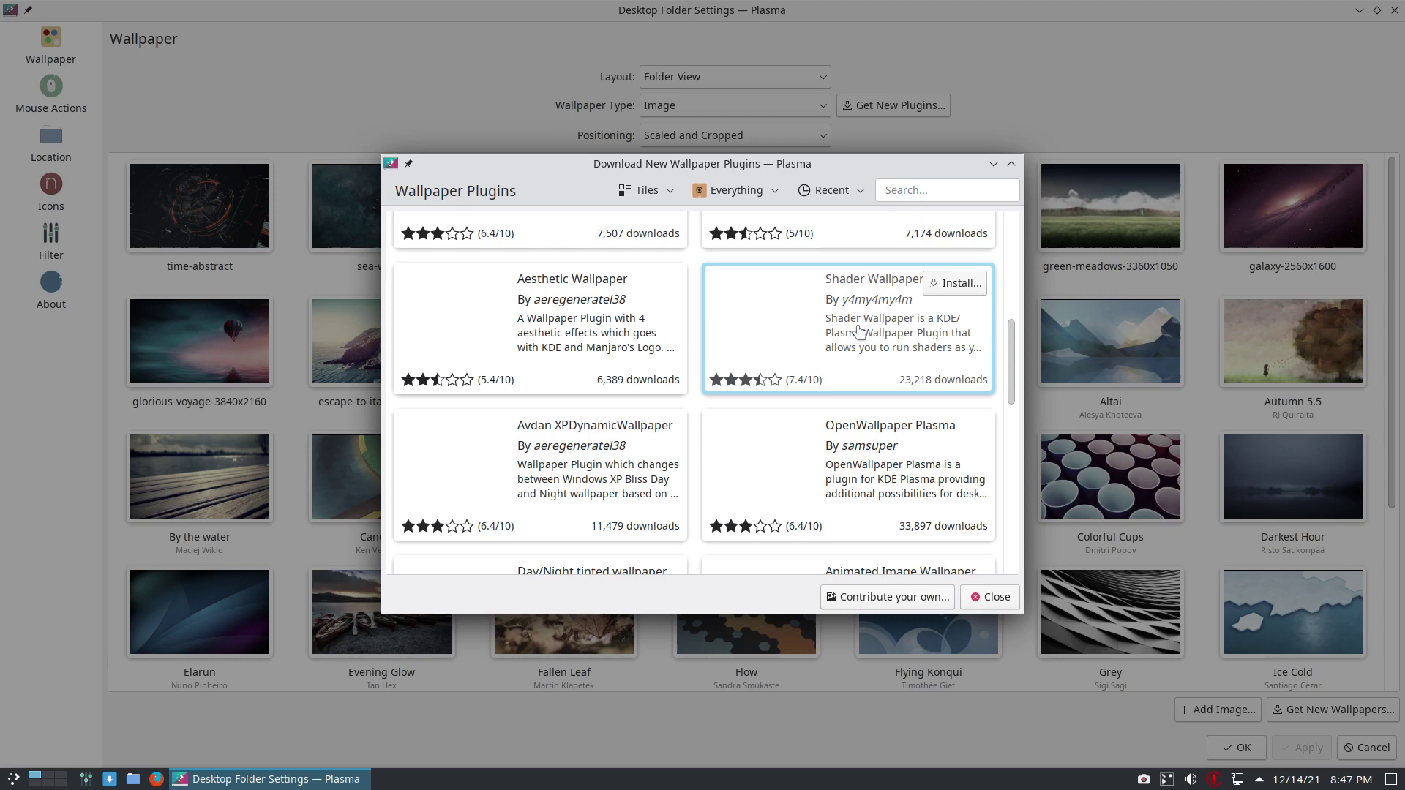
pyautogui.scroll(-1, 861, 327)
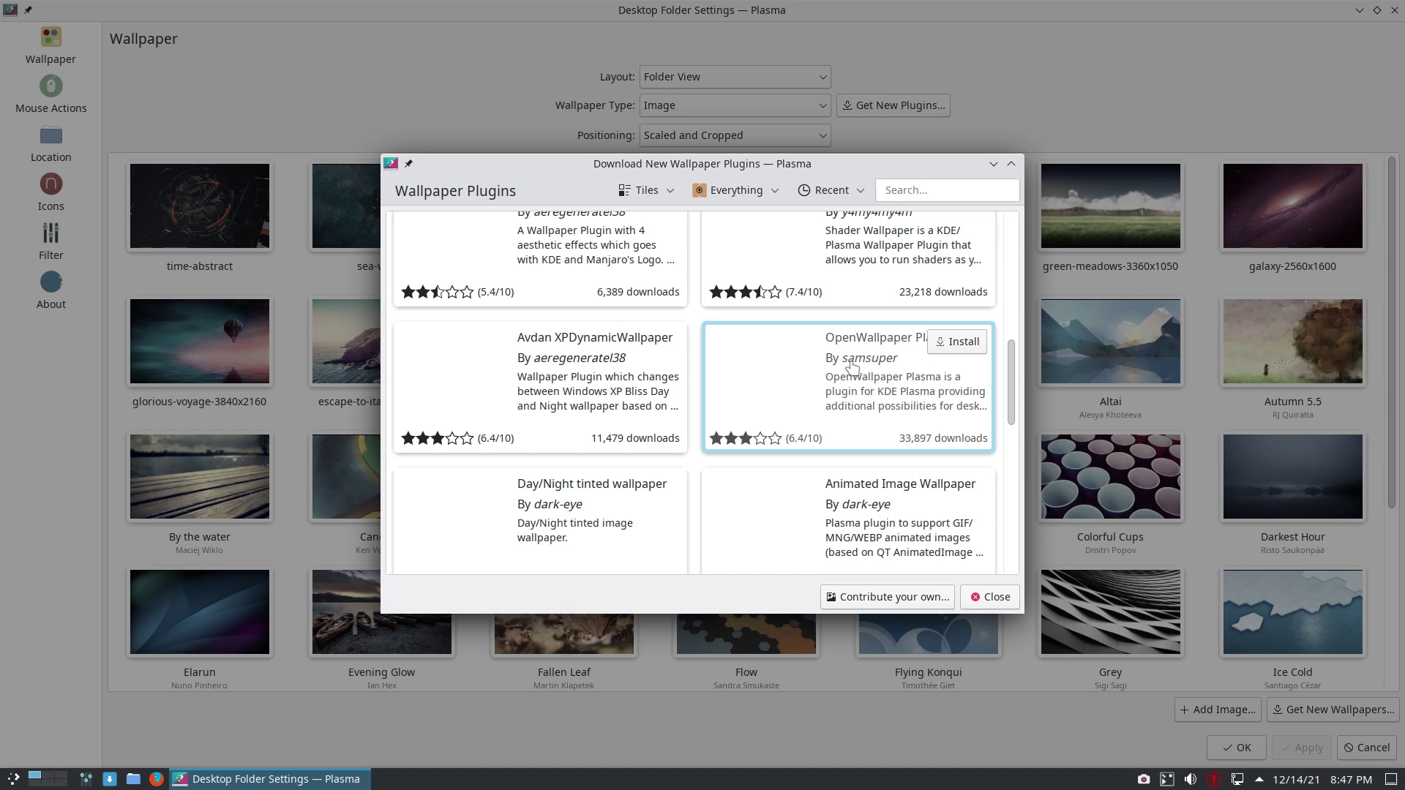
pyautogui.scroll(-4, 850, 366)
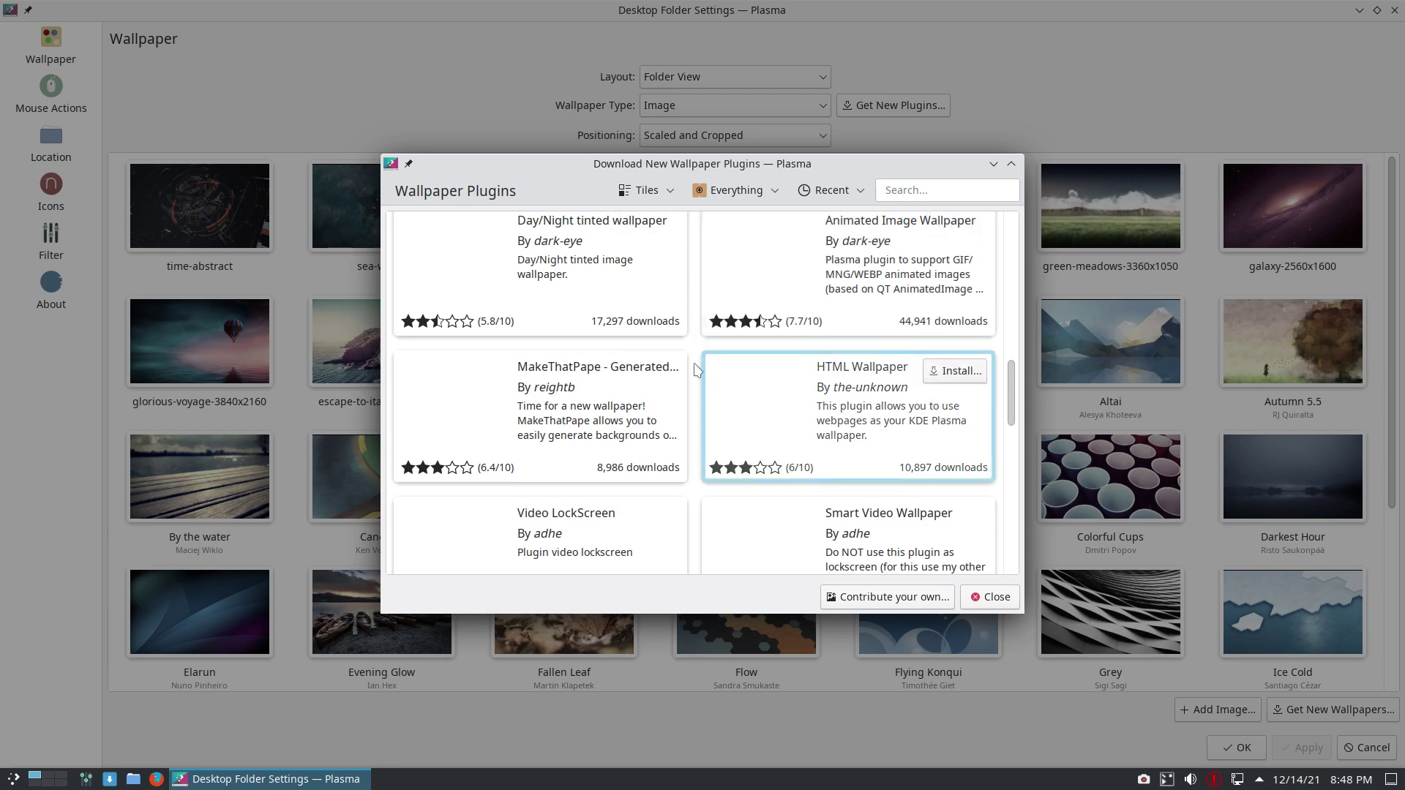
pyautogui.scroll(-2, 695, 369)
pyautogui.scroll(-2, 695, 370)
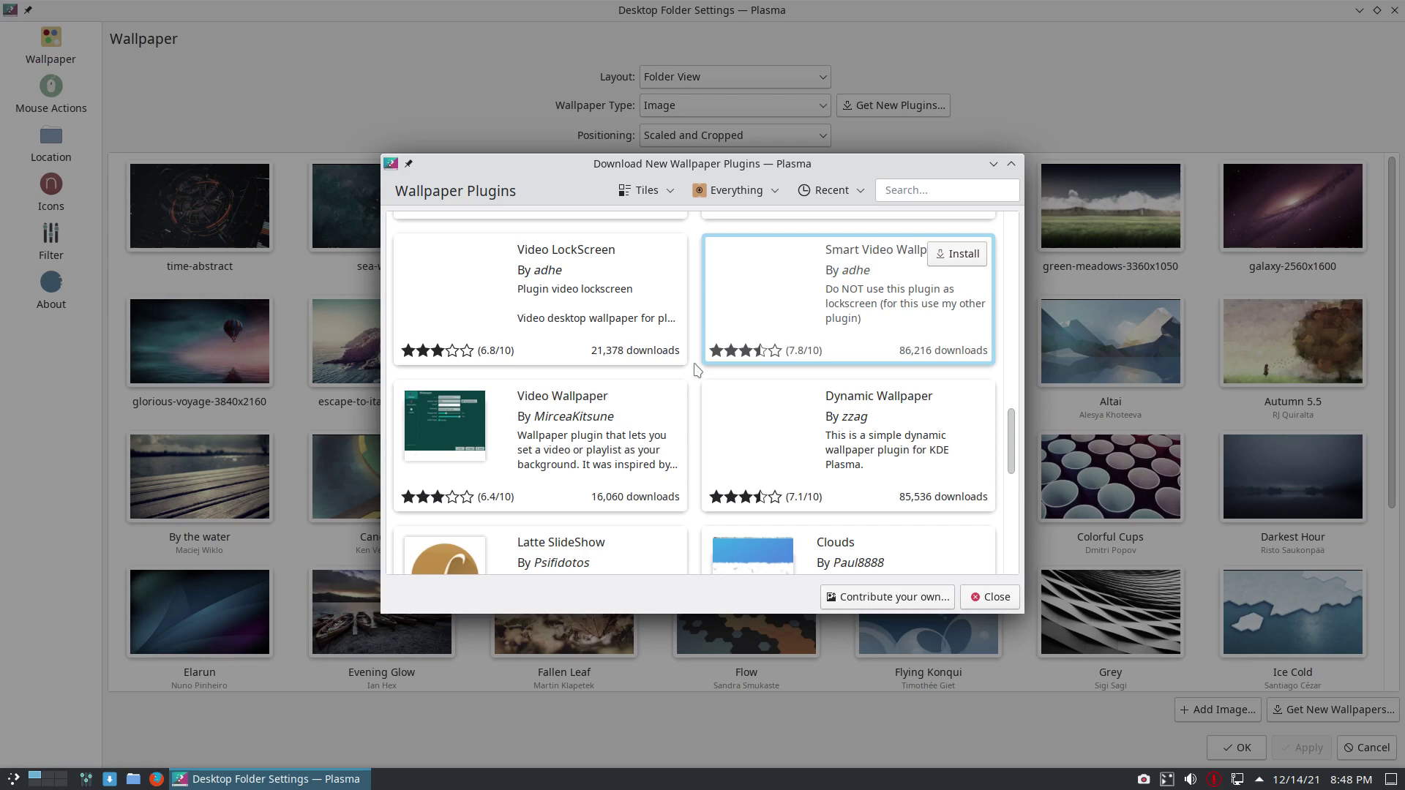
pyautogui.scroll(-2, 694, 371)
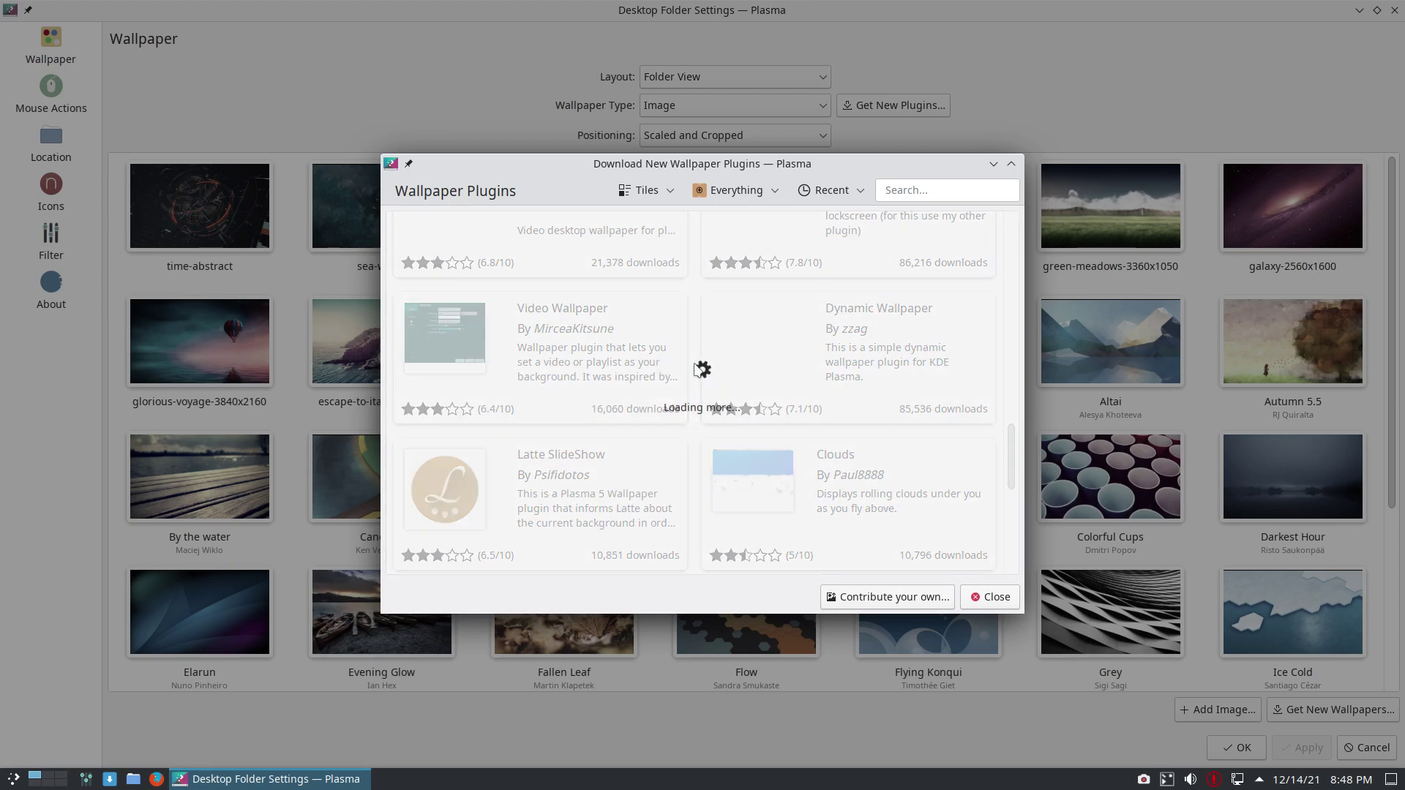
pyautogui.scroll(-1, 694, 406)
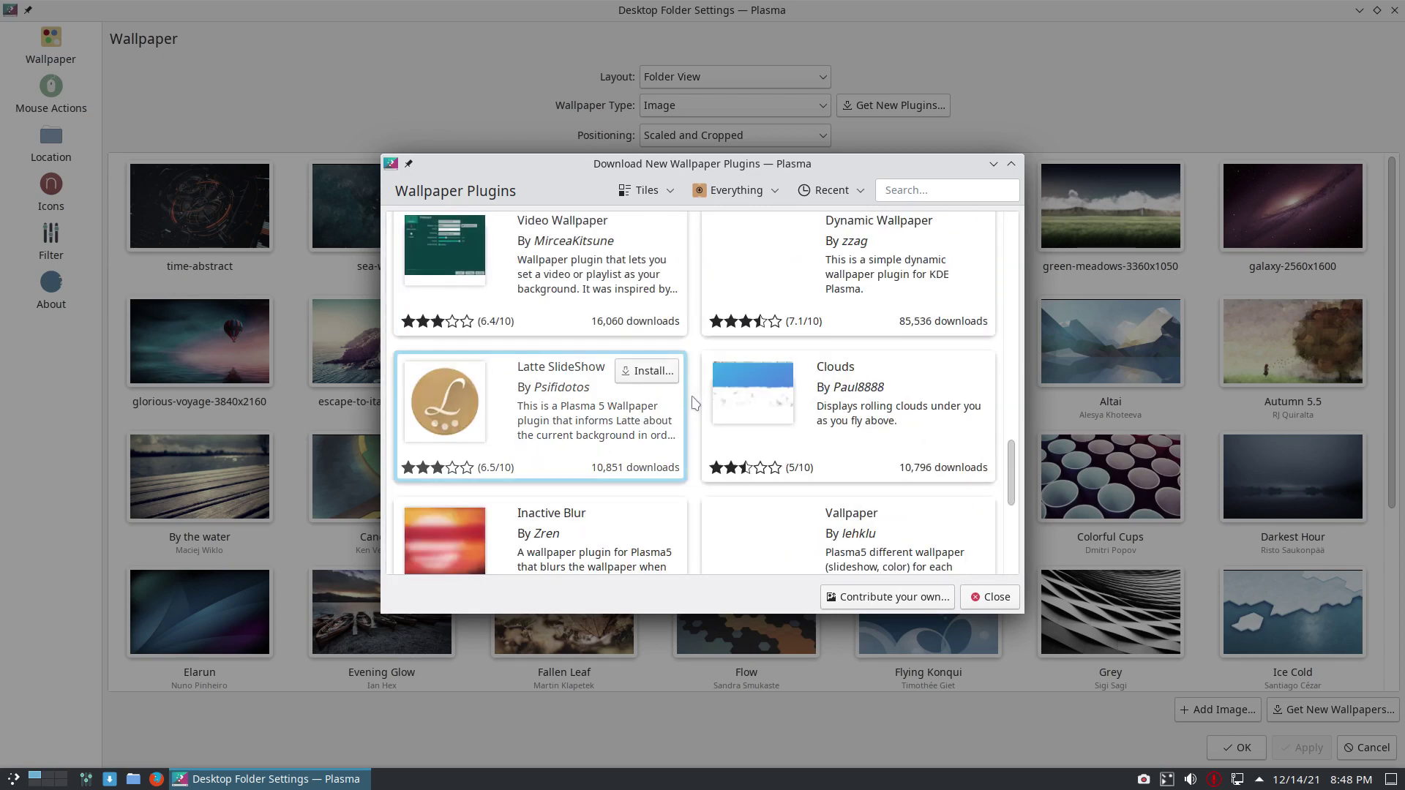
pyautogui.scroll(-2, 694, 405)
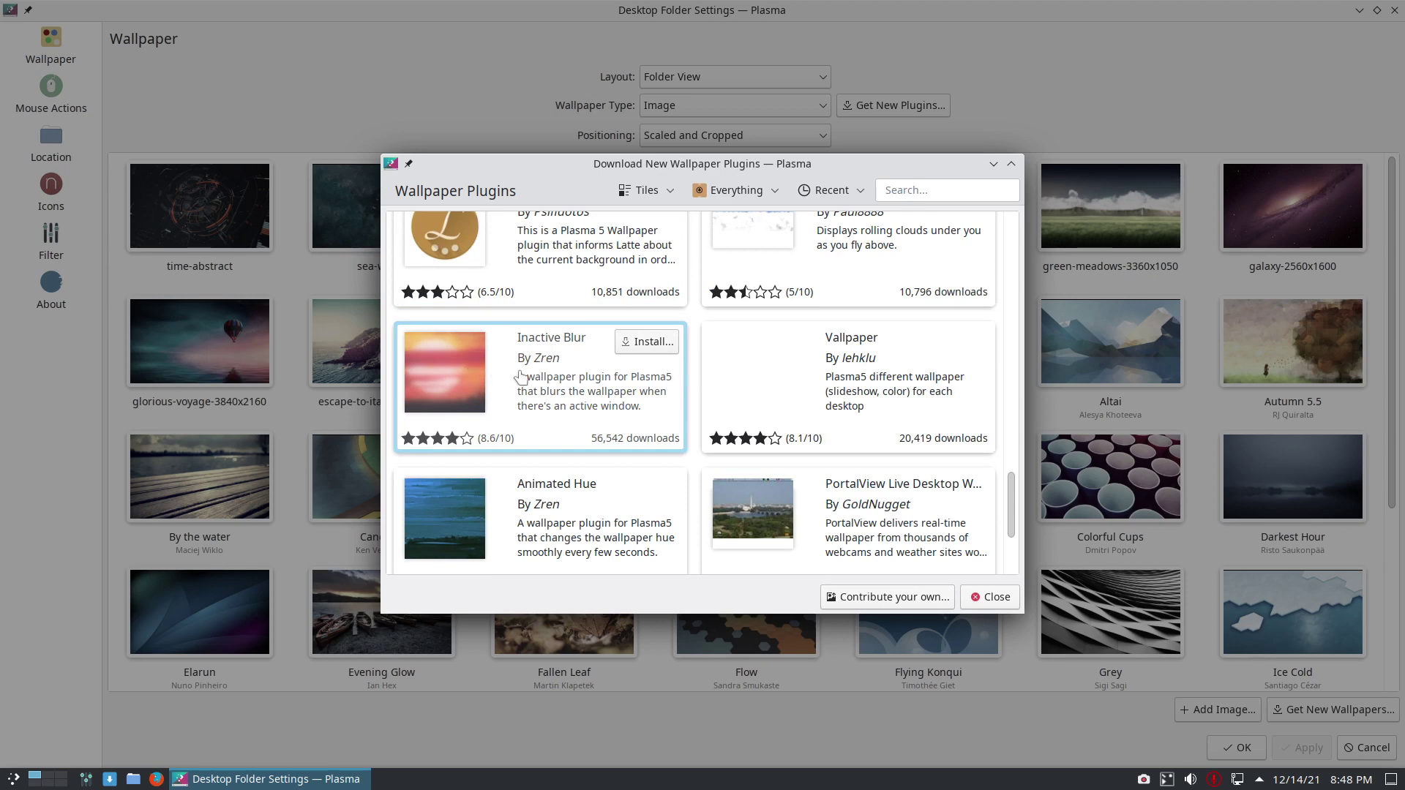
pyautogui.scroll(-1, 520, 376)
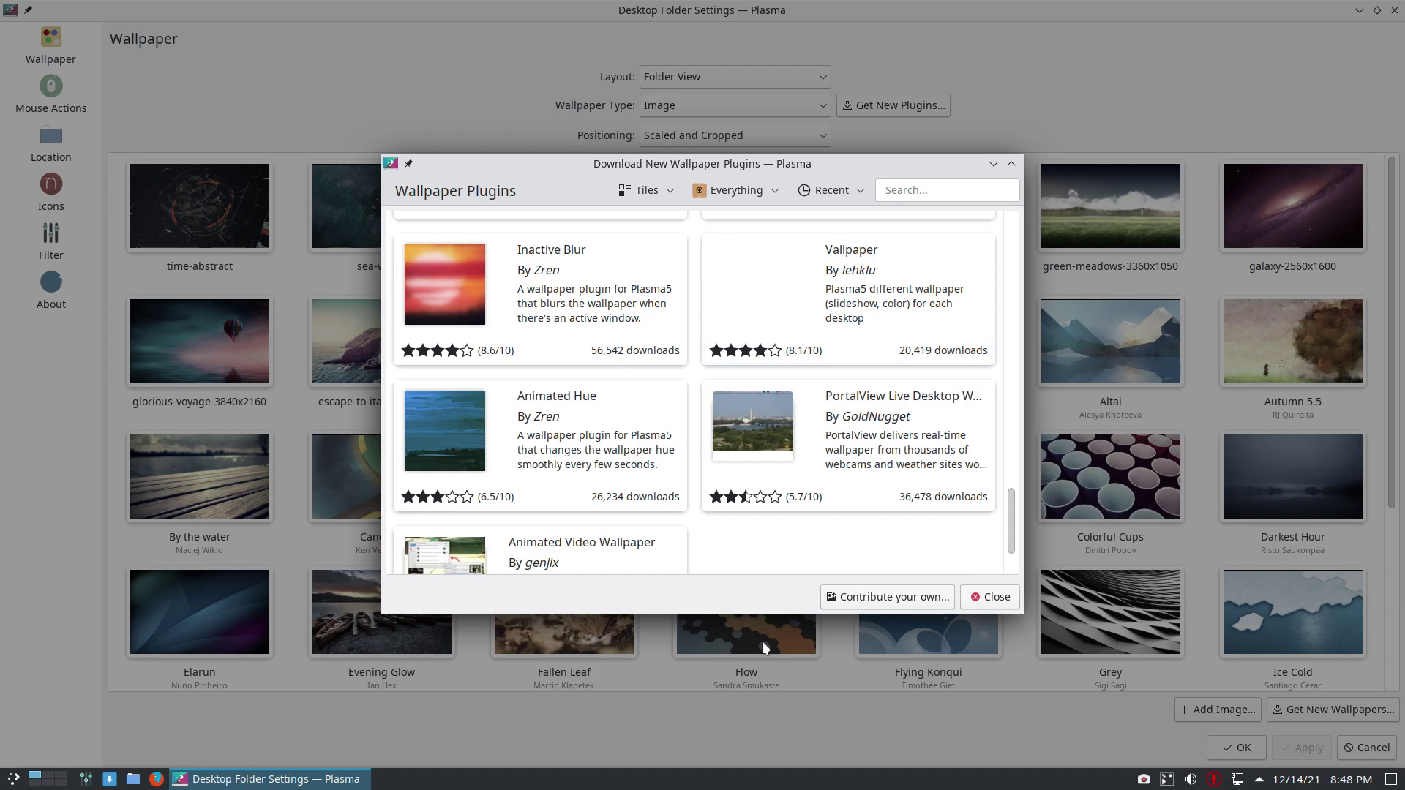
# Install the Inactive Blur plugin using the inactiveblur-v5-ubuntu19.04.zip package
pyautogui.click(1359, 9)
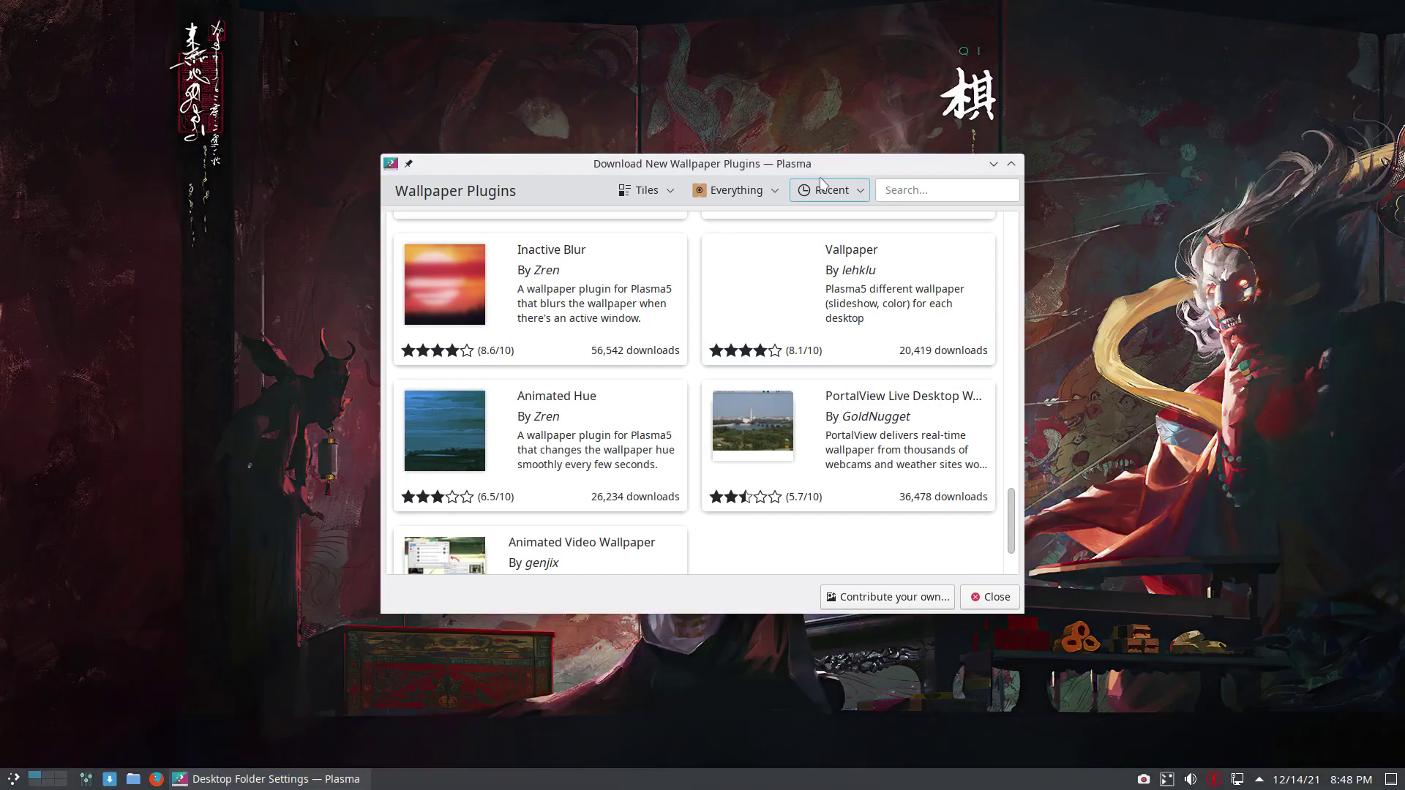
pyautogui.moveTo(791, 167)
pyautogui.mouseDown()
pyautogui.moveTo(929, 188)
pyautogui.moveTo(660, 197)
pyautogui.mouseUp()
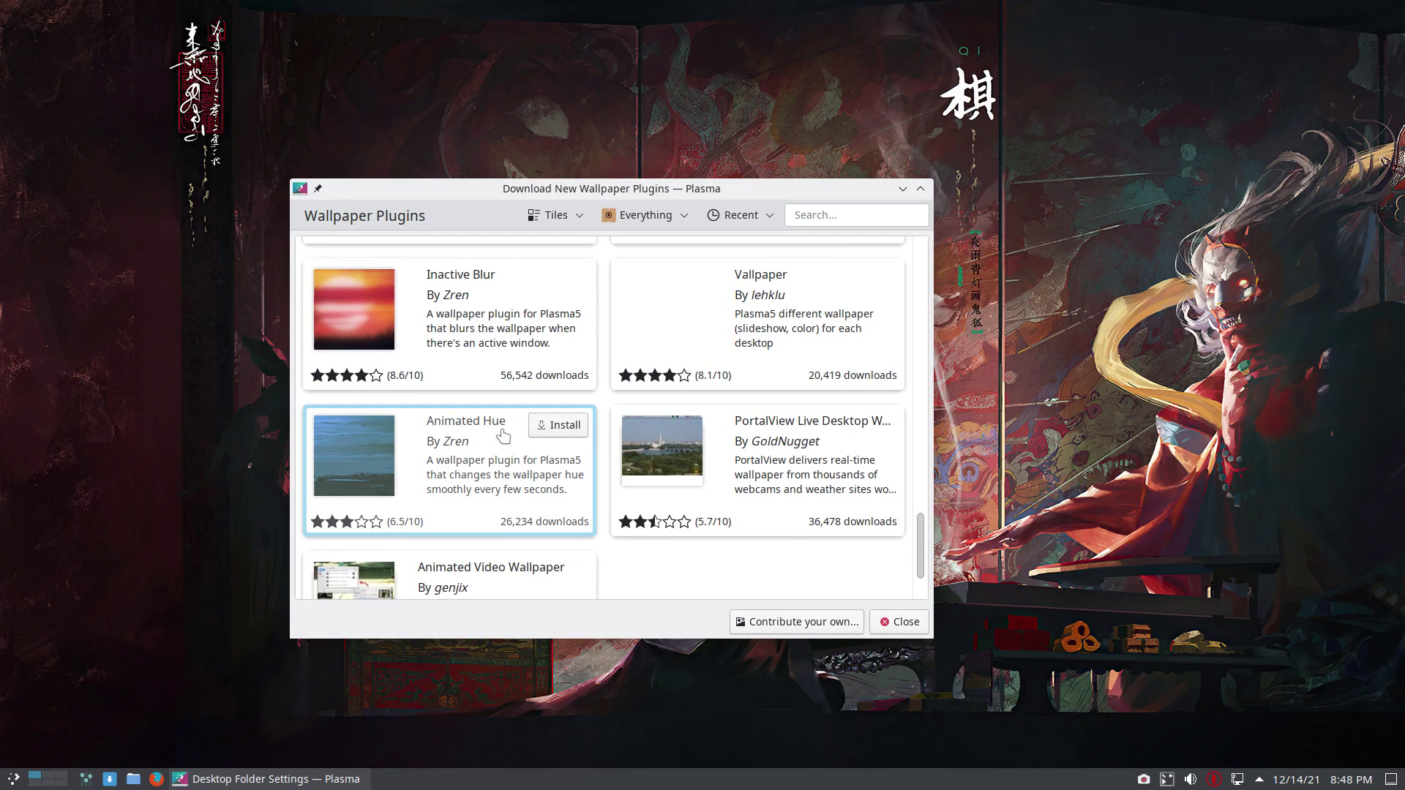
pyautogui.moveTo(478, 294)
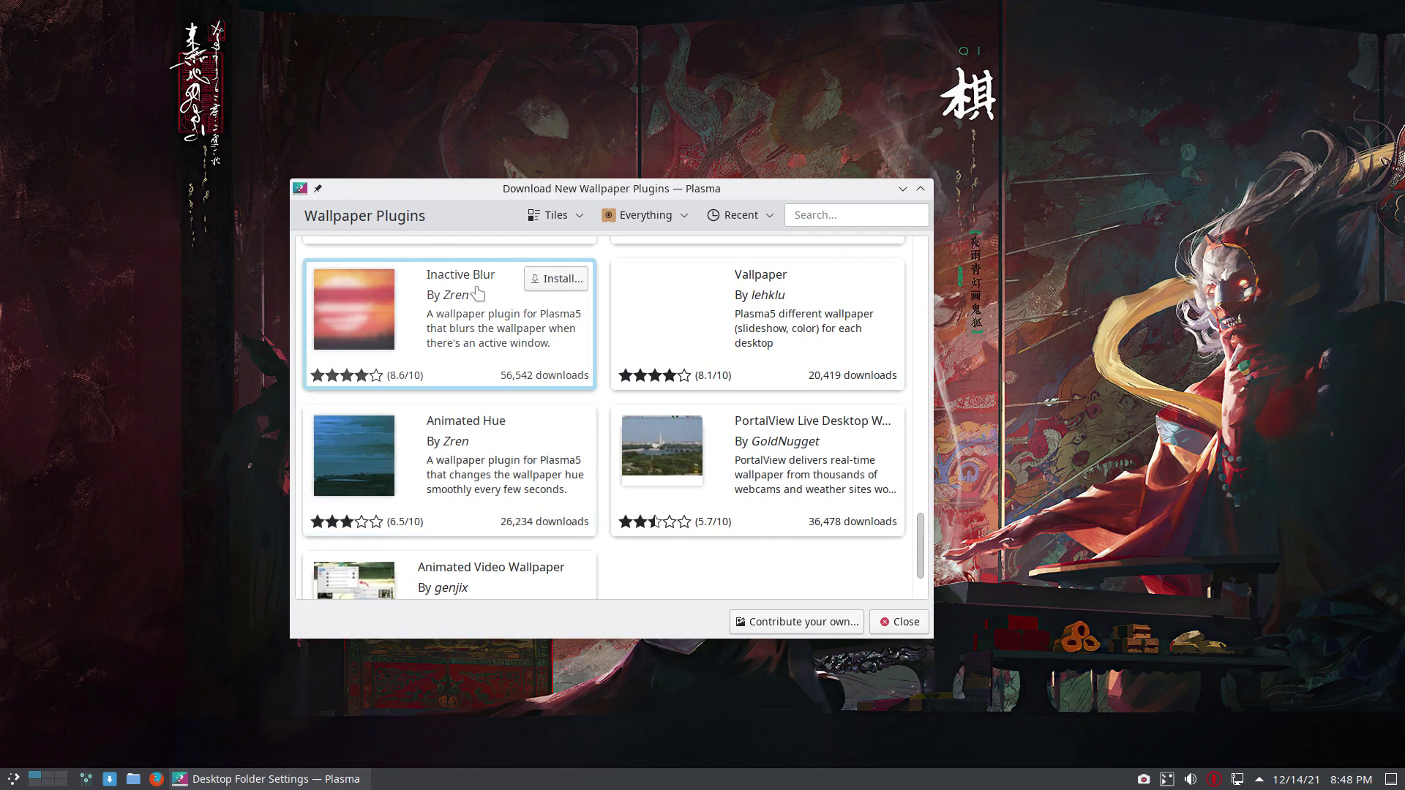
pyautogui.click(562, 281)
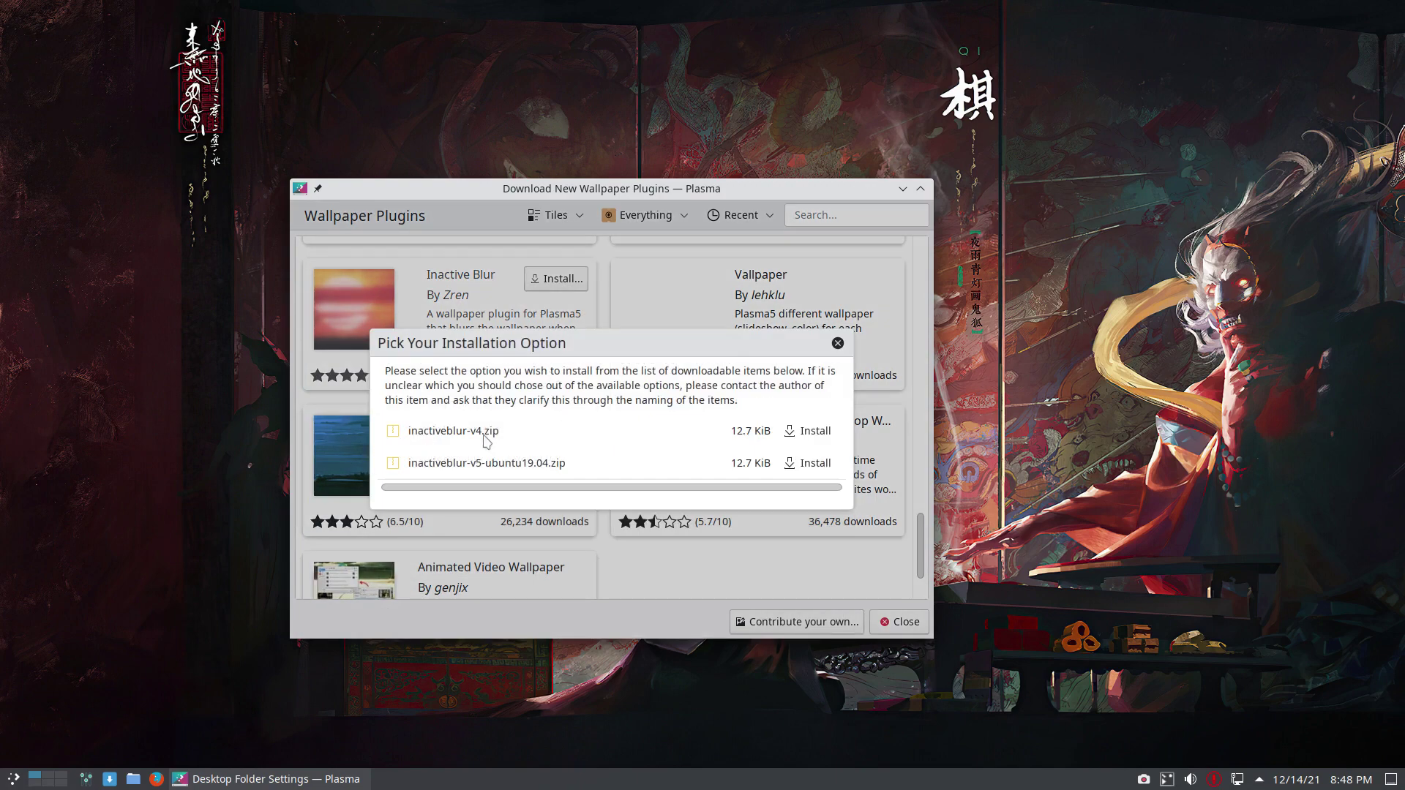
pyautogui.click(794, 472)
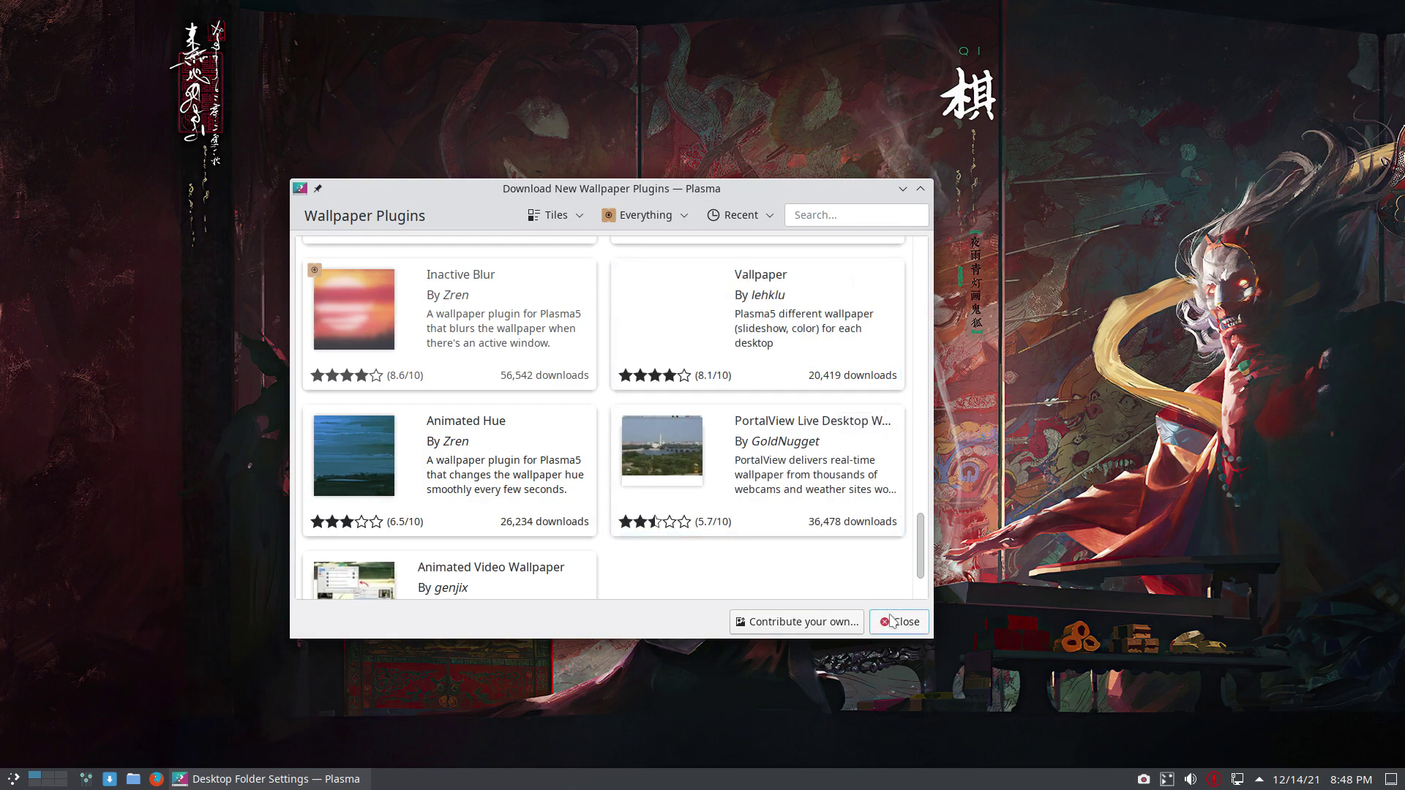
# Set the wallpaper type to Inactive Blur (blur 40 over 400ms) and apply it
pyautogui.click(898, 622)
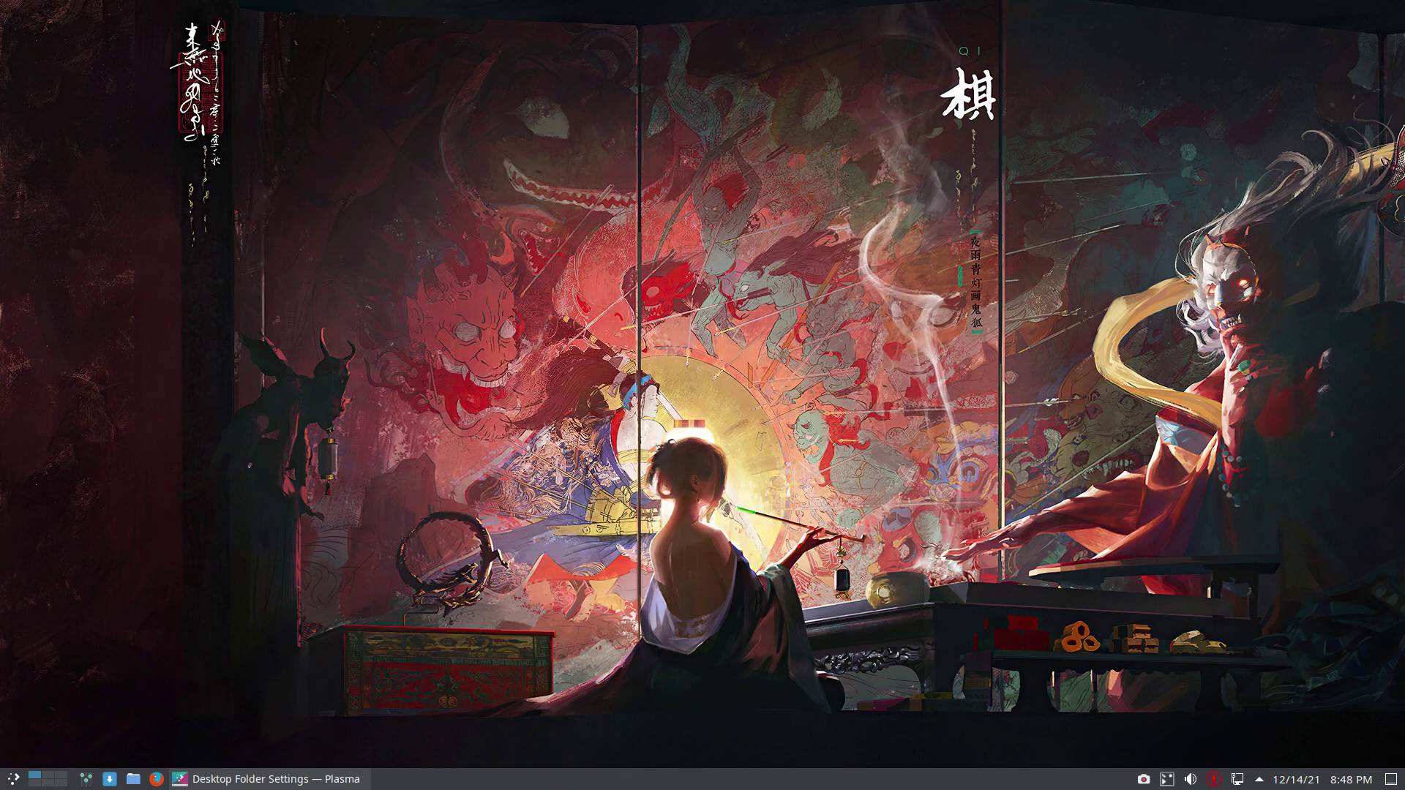
pyautogui.click(275, 779)
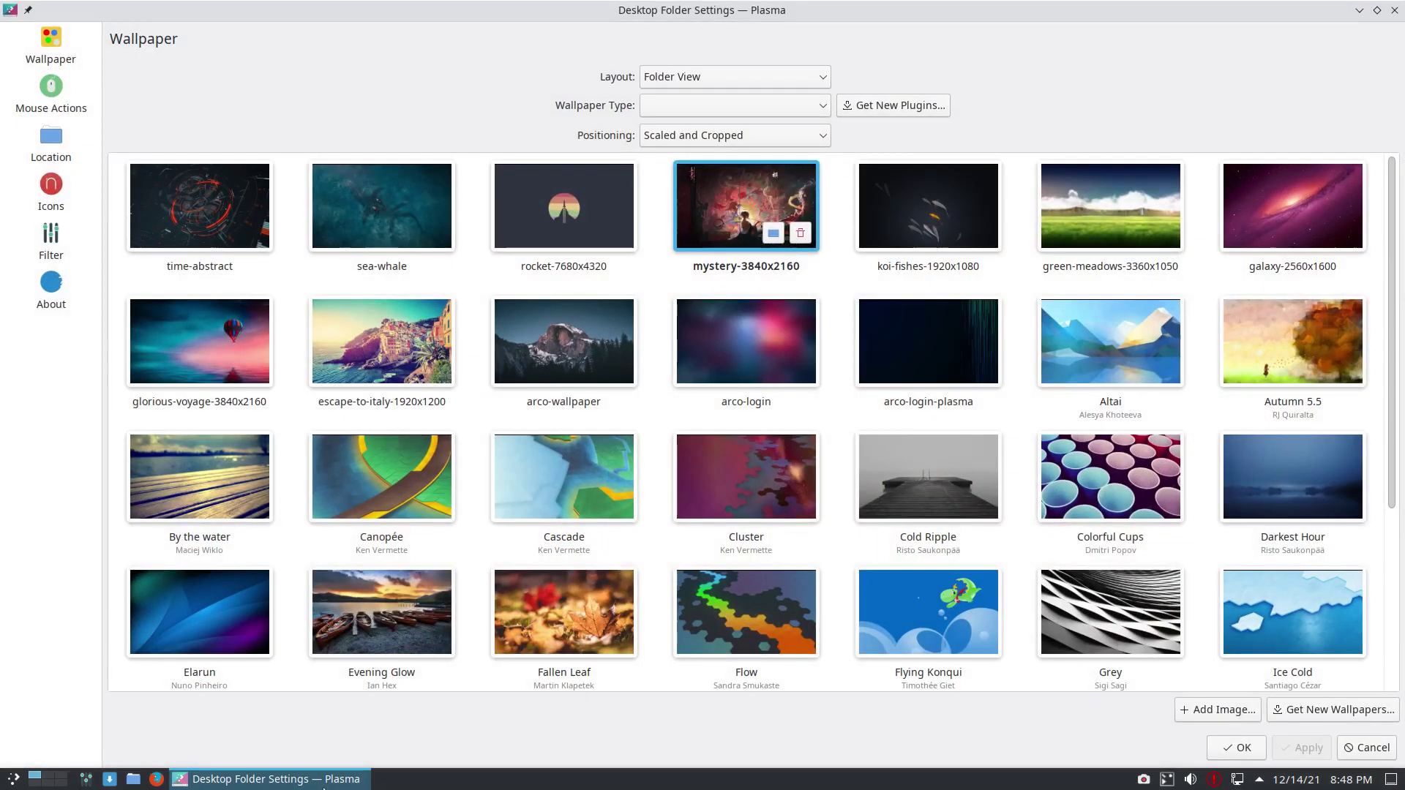
pyautogui.click(684, 108)
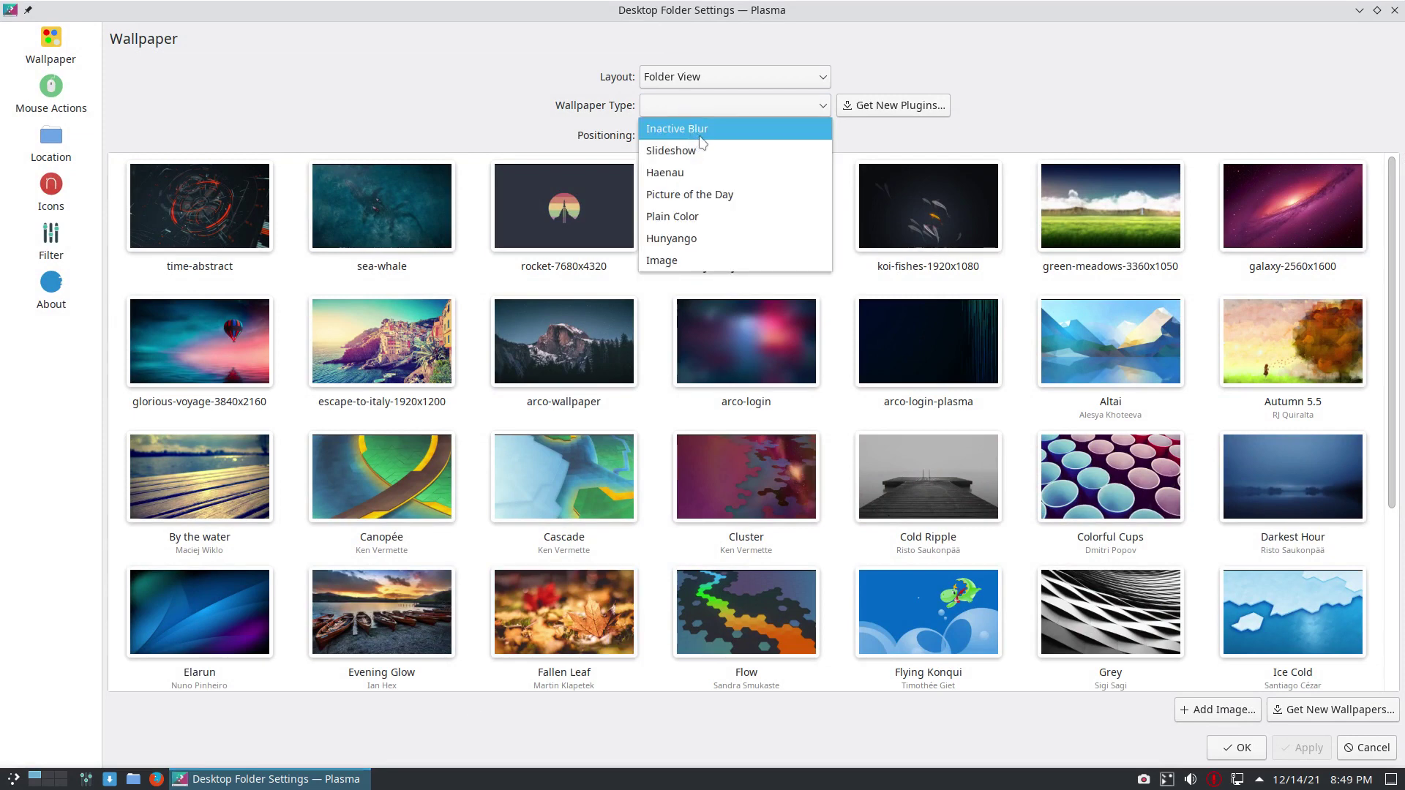
pyautogui.click(710, 132)
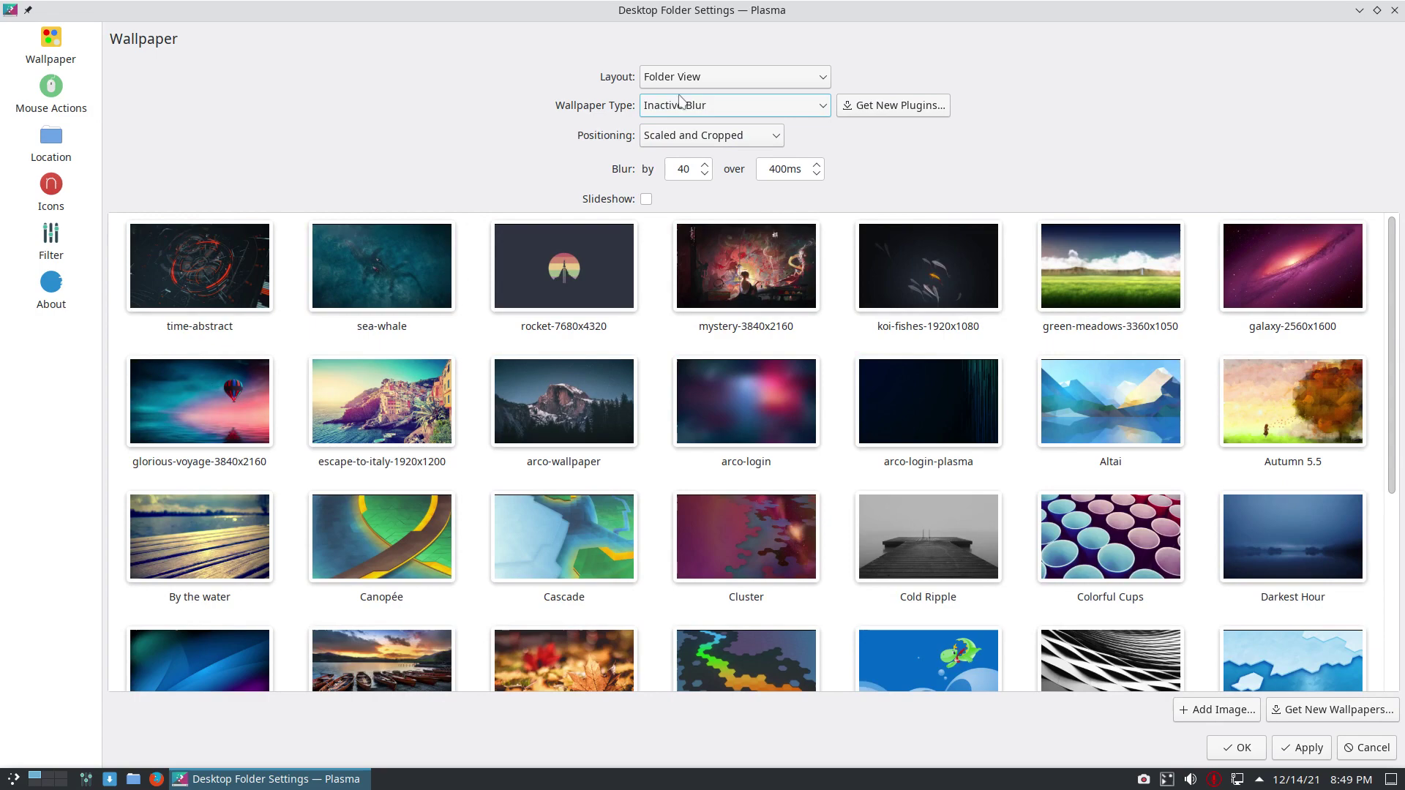
pyautogui.click(1316, 742)
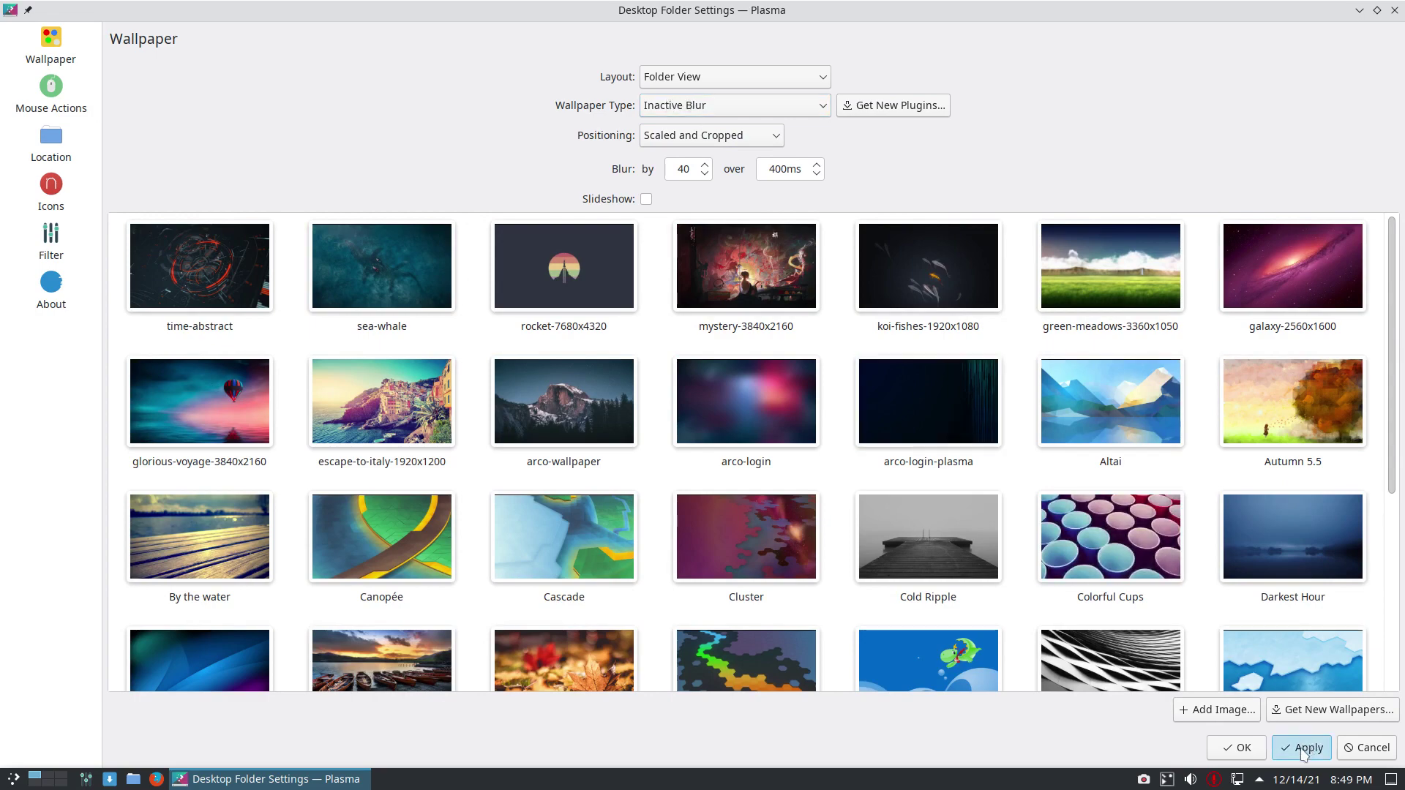
pyautogui.click(1240, 748)
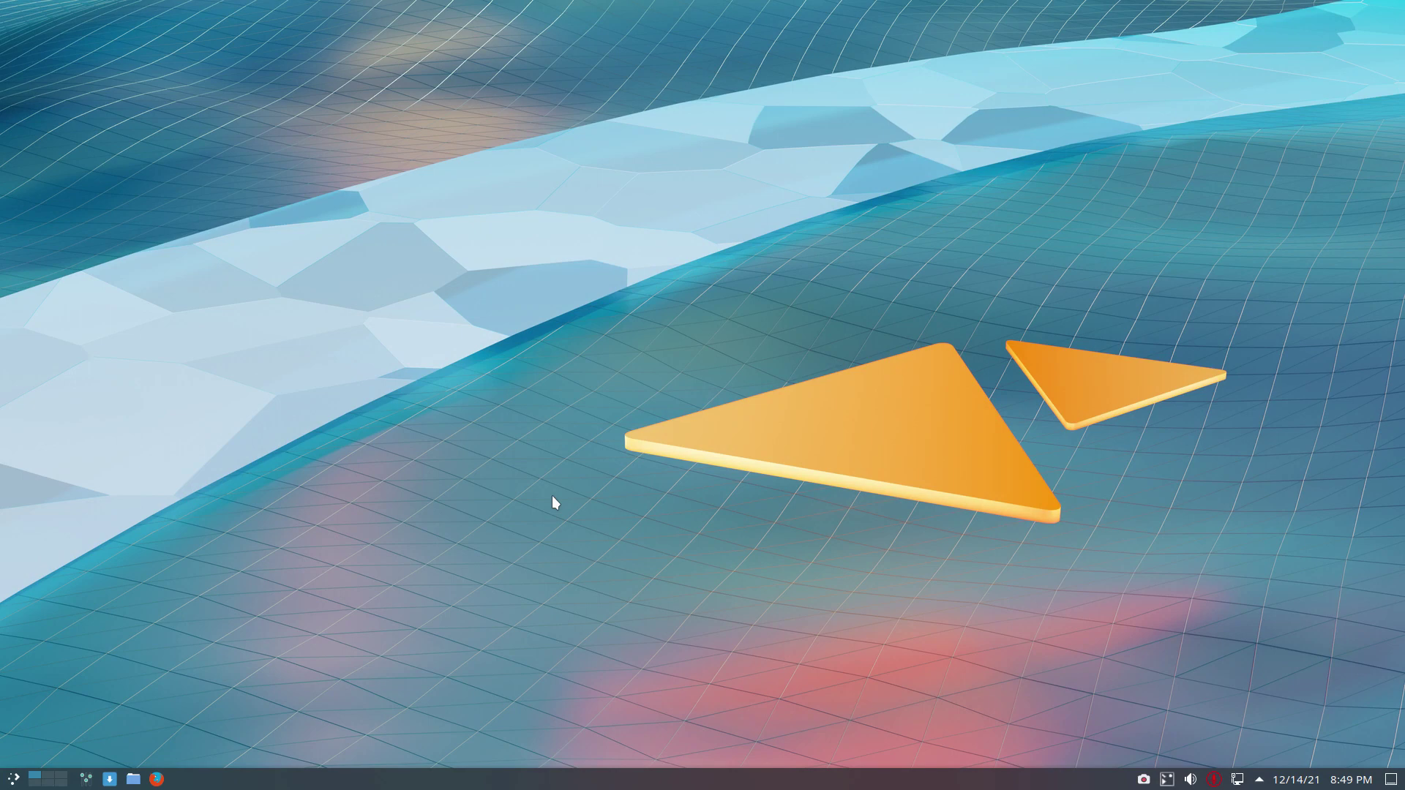
# Test the blur effect with a brief Konsole window on the desktop
pyautogui.hotkey('ctrl', 'alt', 't')
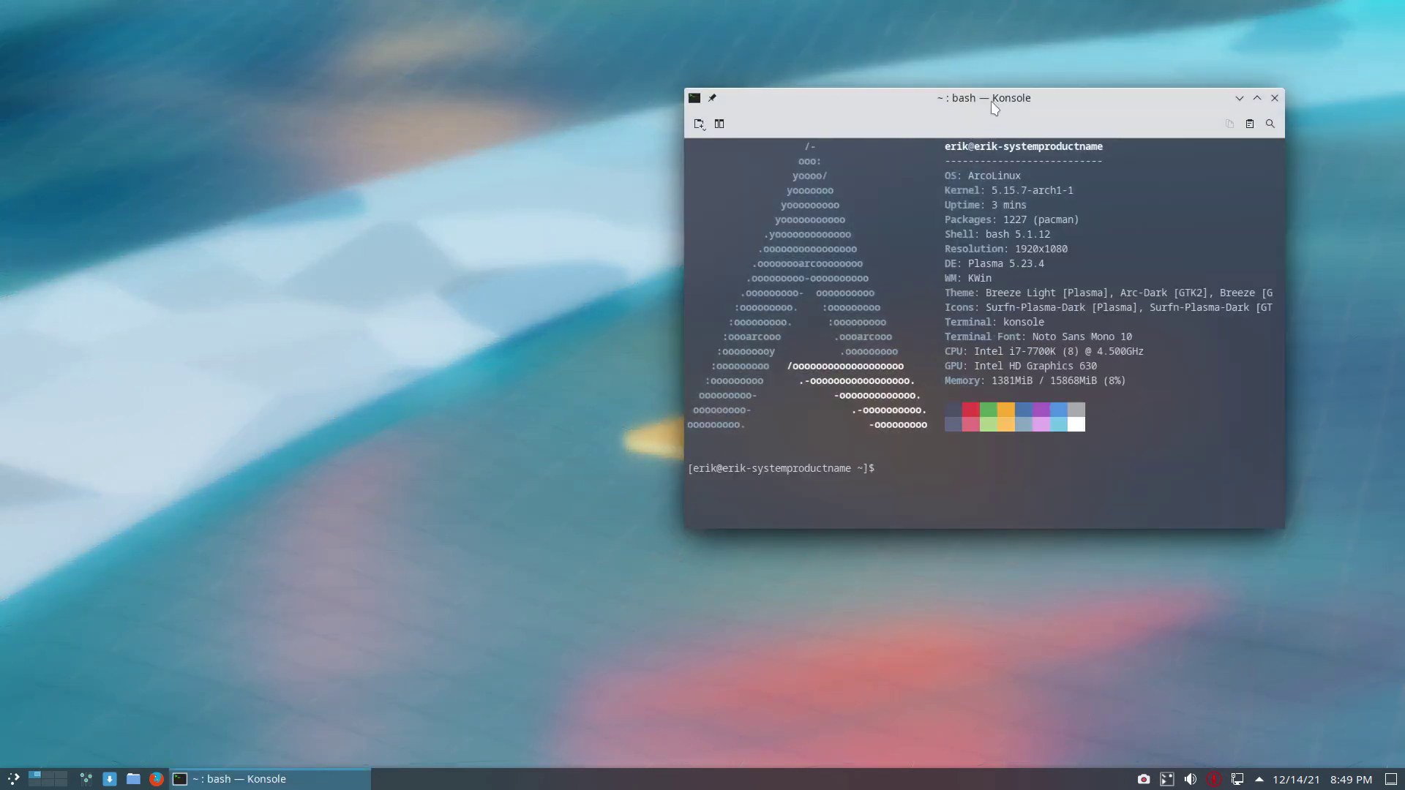
pyautogui.moveTo(992, 115)
pyautogui.mouseDown()
pyautogui.moveTo(449, 680)
pyautogui.moveTo(648, 116)
pyautogui.mouseUp()
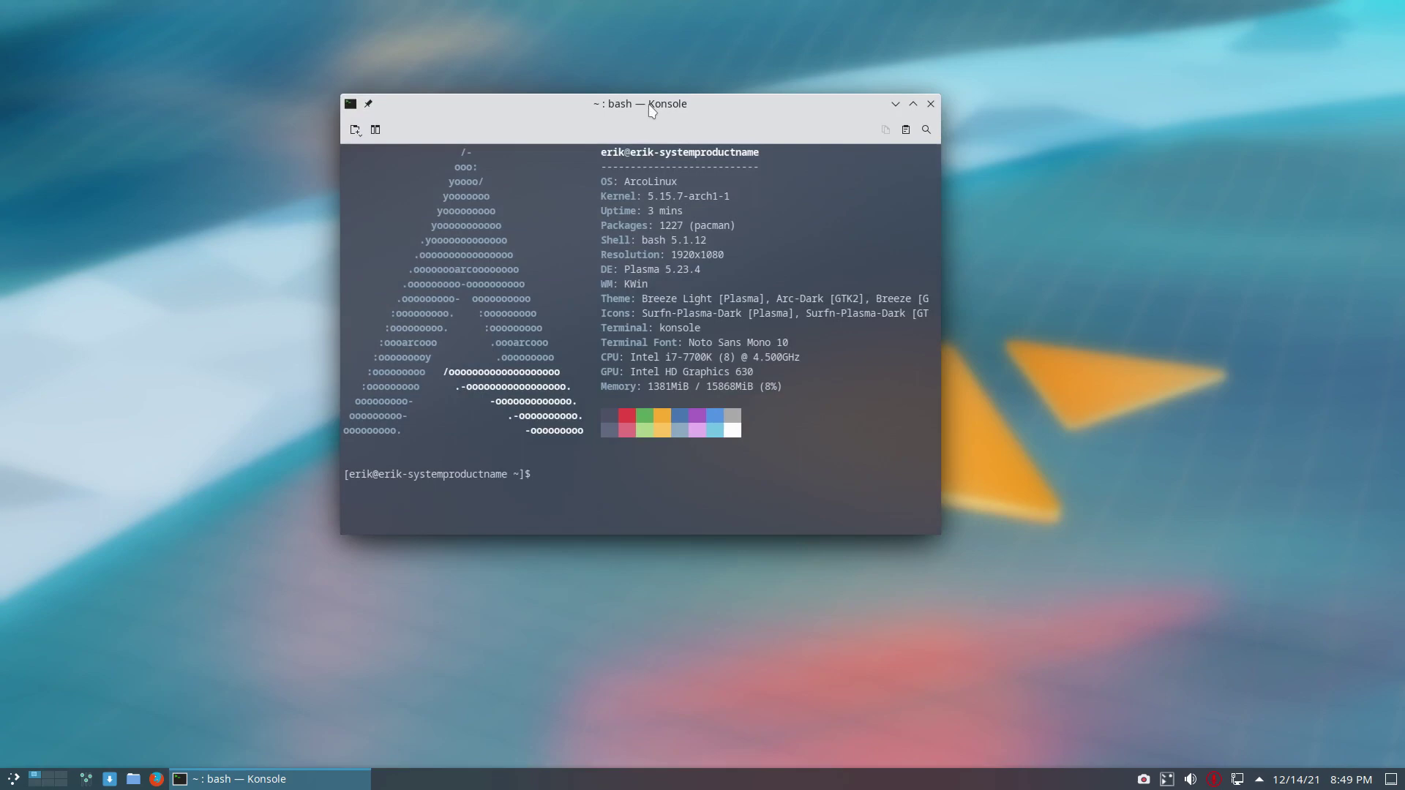
pyautogui.click(931, 103)
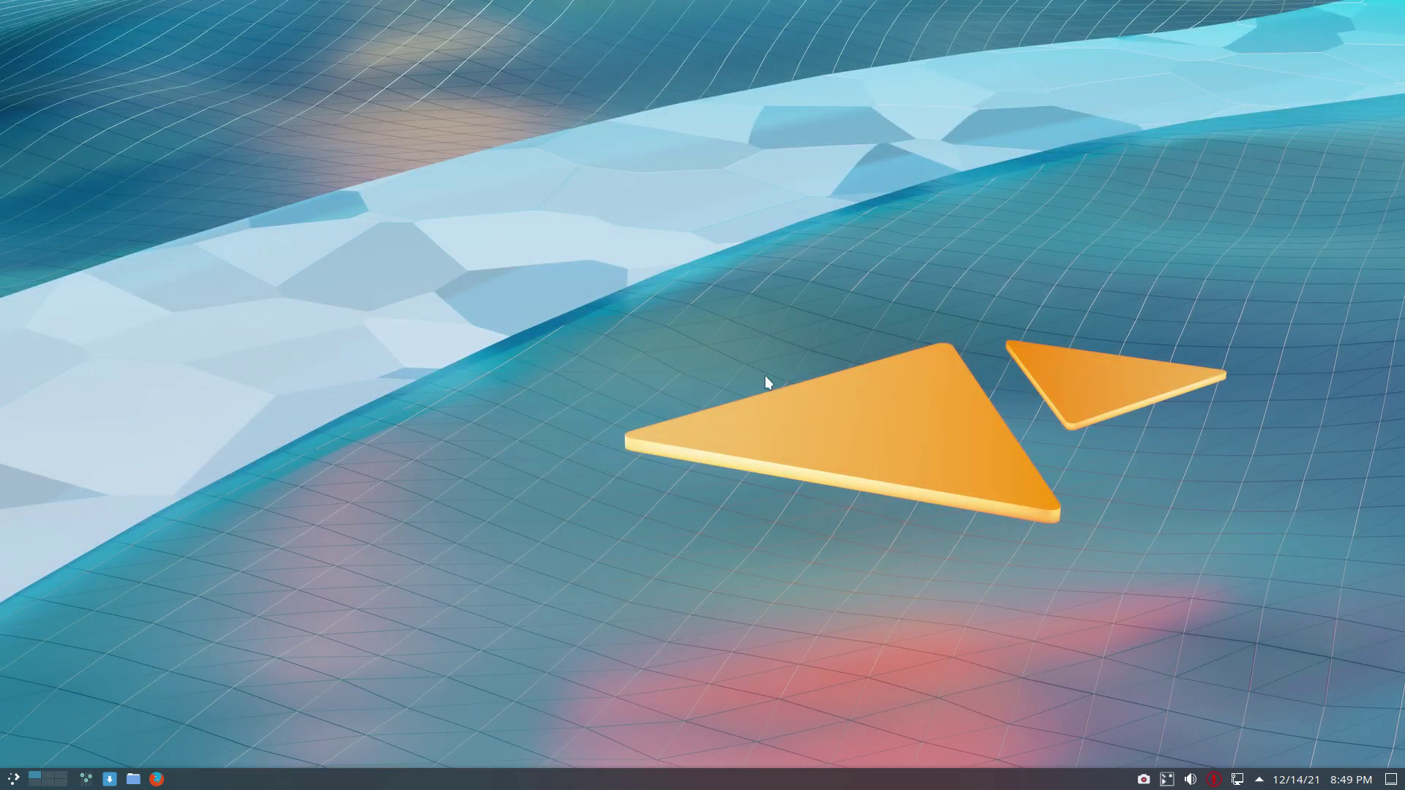
# Change the wallpaper image to mystery-3840x2160 and confirm
pyautogui.rightClick(673, 296)
pyautogui.click(742, 317)
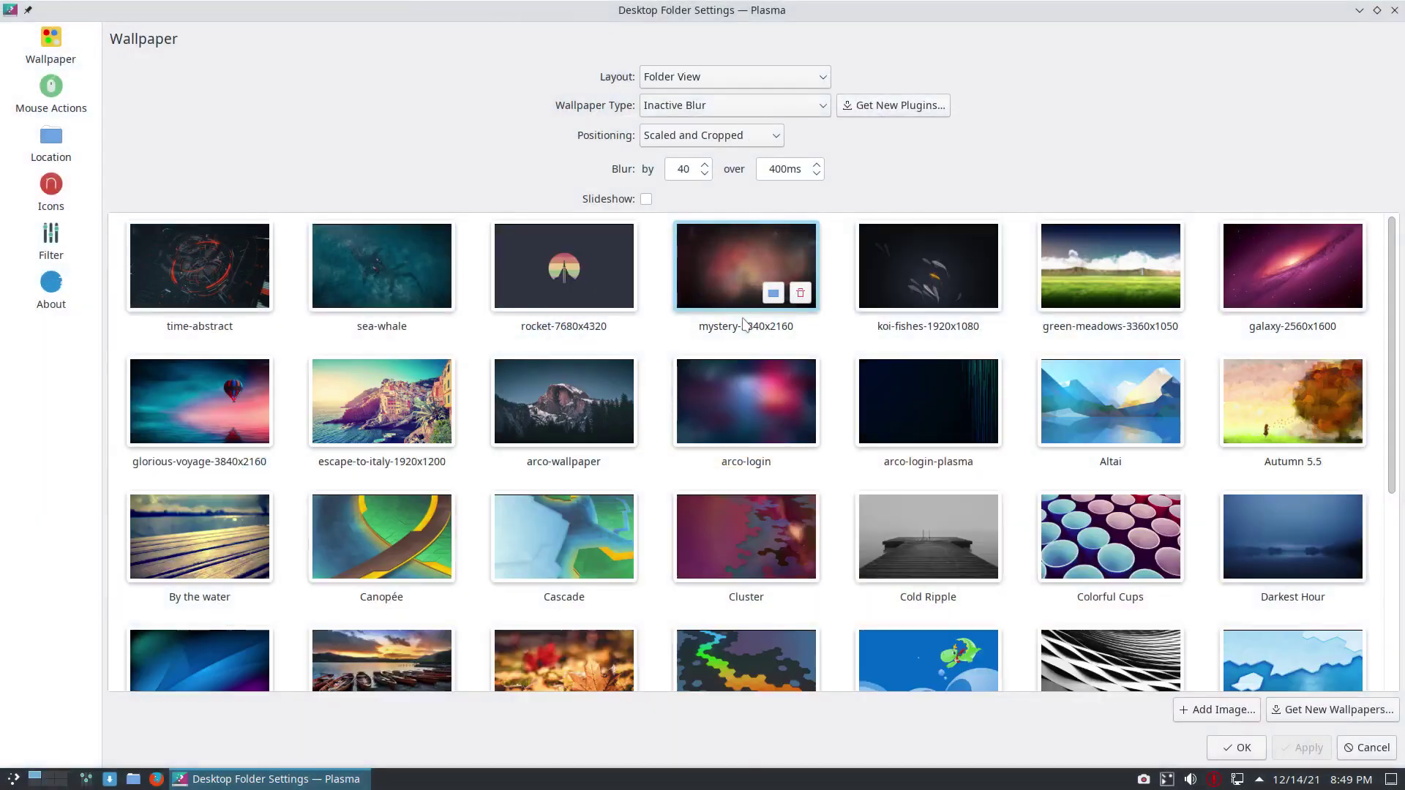
pyautogui.click(738, 276)
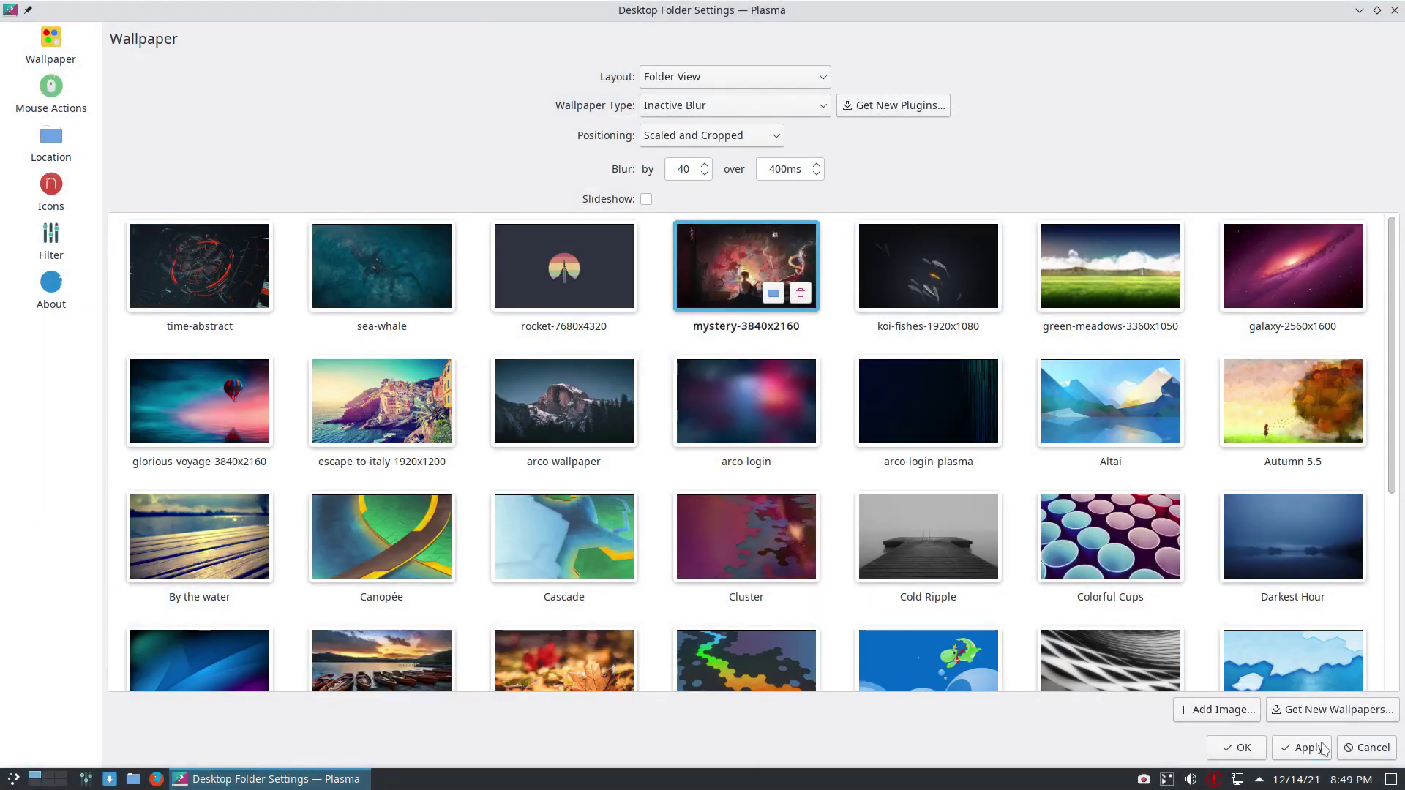
pyautogui.click(1237, 748)
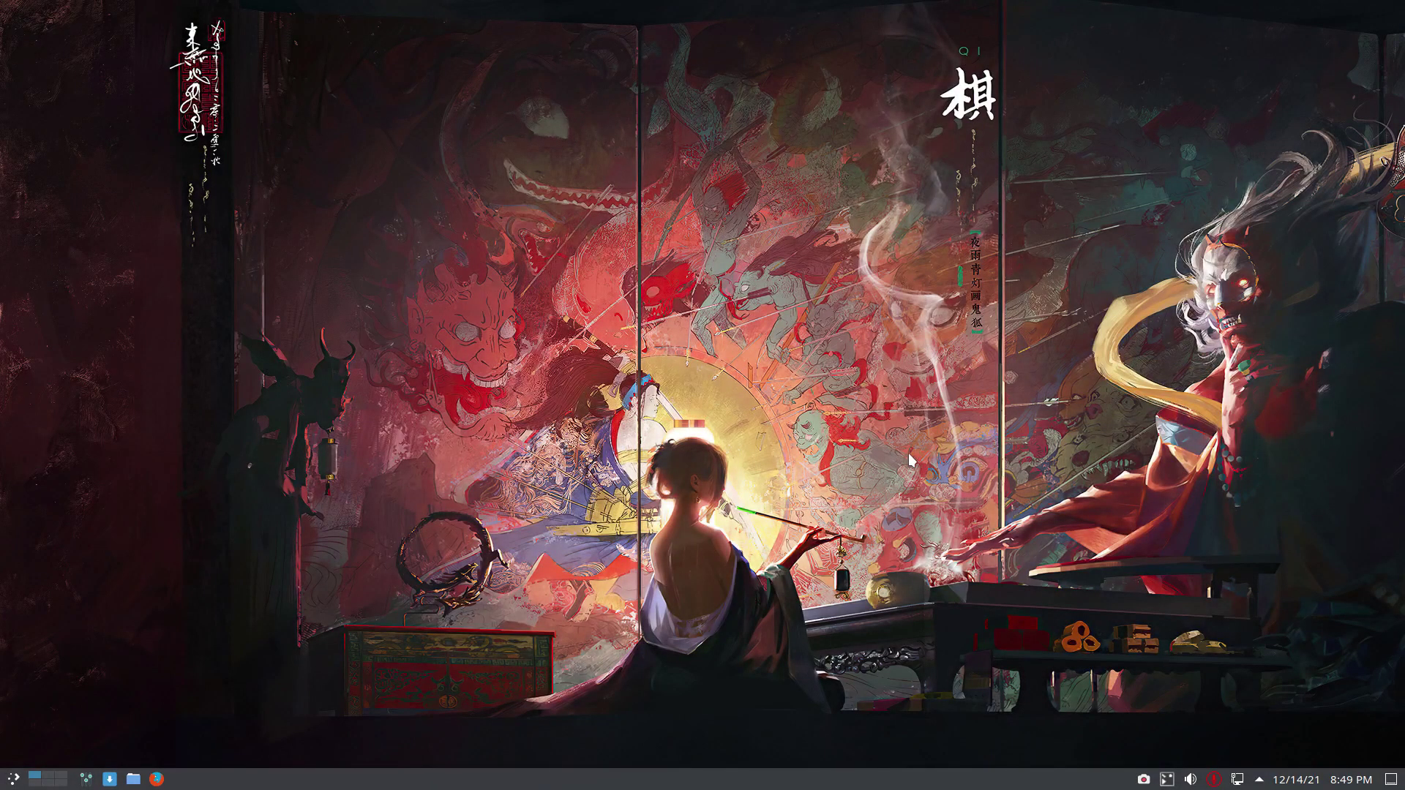
# Verify the mystery wallpaper blurs behind a Konsole window, then start System Settings
pyautogui.hotkey('ctrl', 'alt', 't')
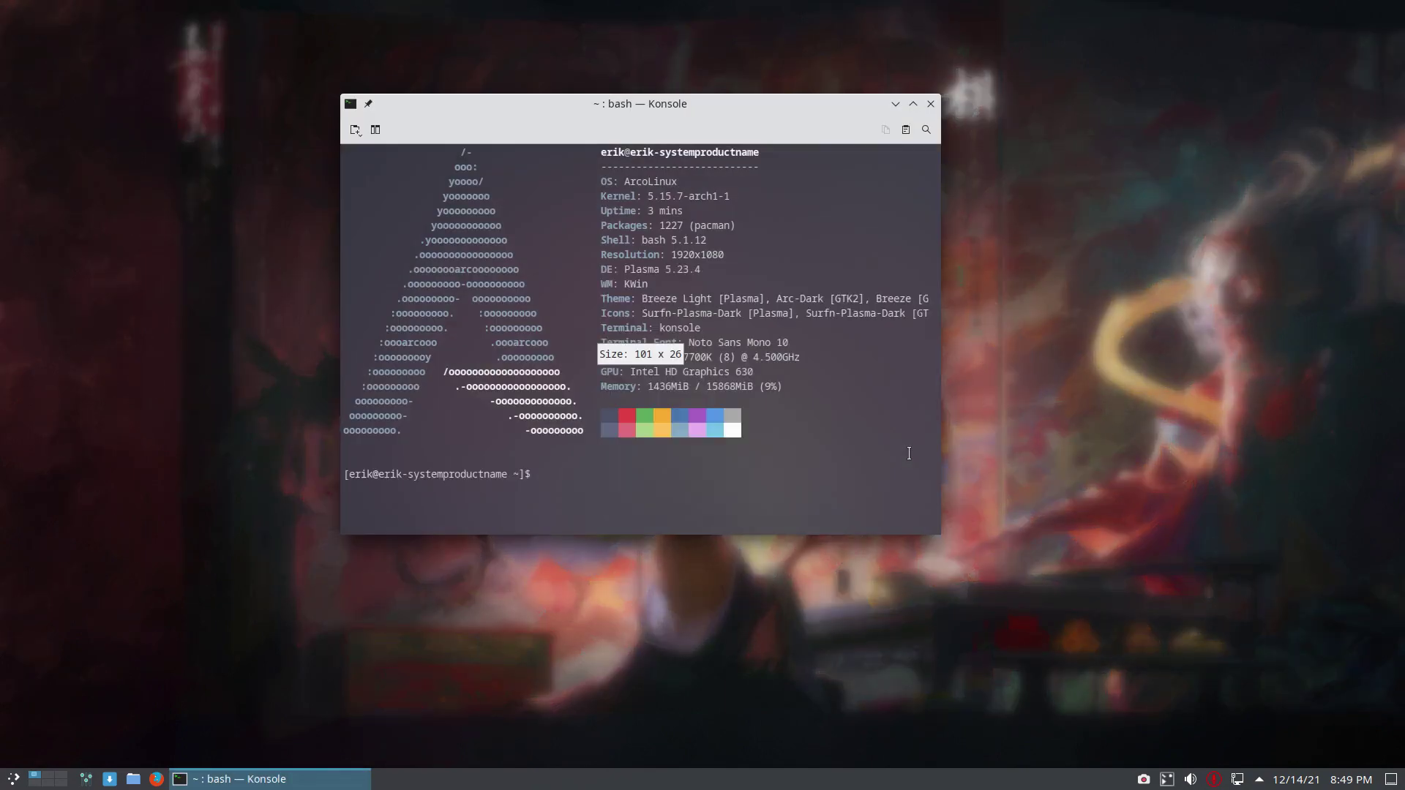
pyautogui.moveTo(730, 106)
pyautogui.mouseDown()
pyautogui.moveTo(934, 141)
pyautogui.moveTo(796, 159)
pyautogui.mouseUp()
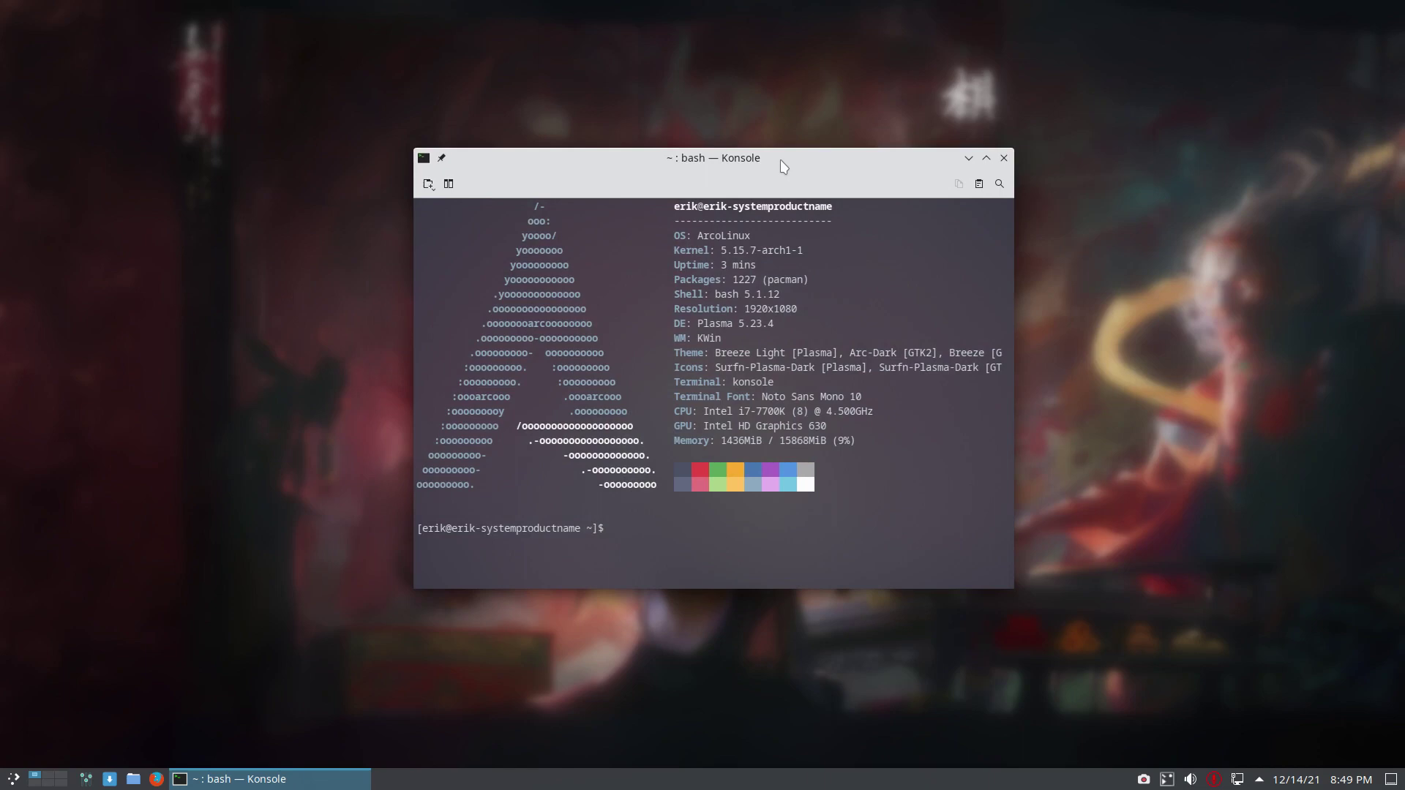
pyautogui.click(1004, 158)
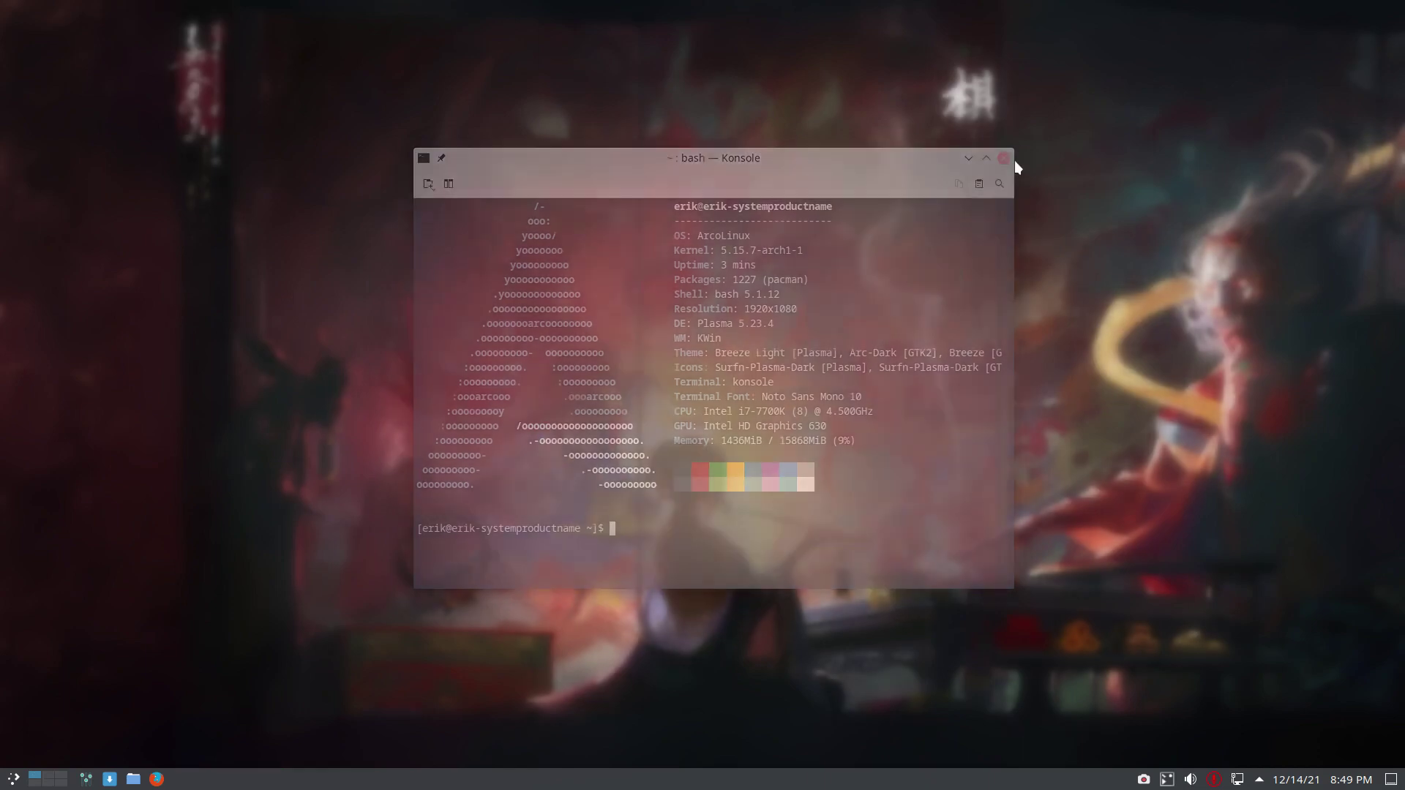
pyautogui.click(87, 780)
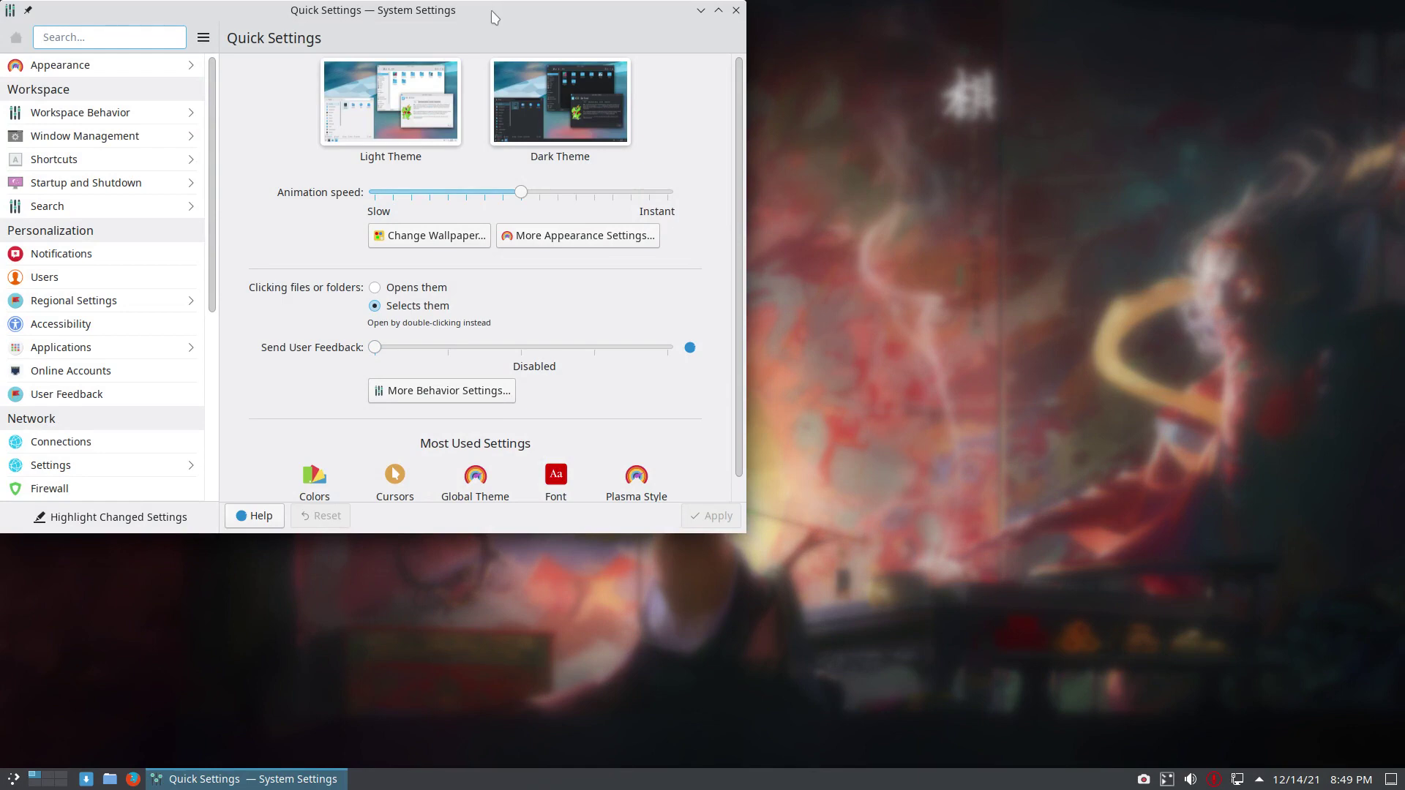
pyautogui.doubleClick(492, 16)
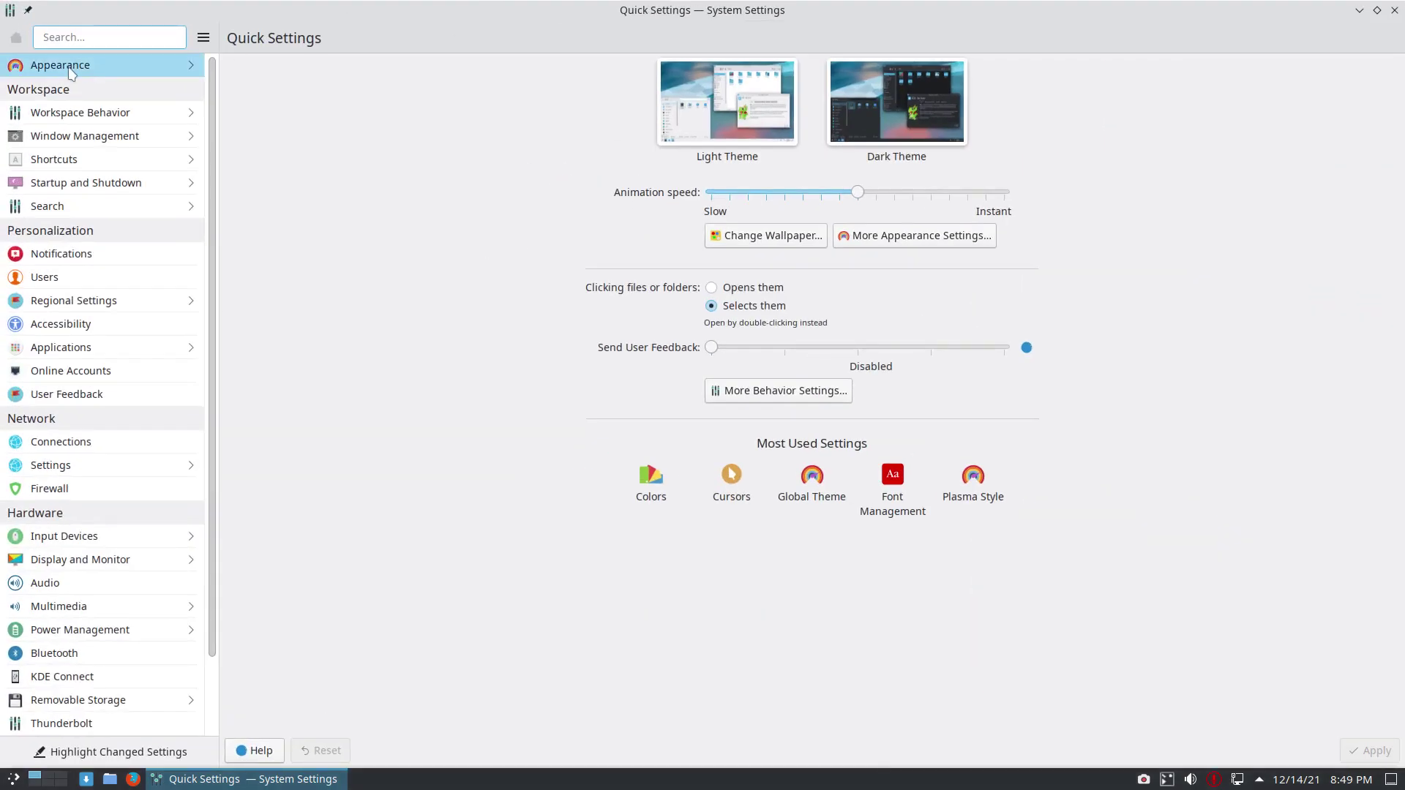
pyautogui.click(68, 69)
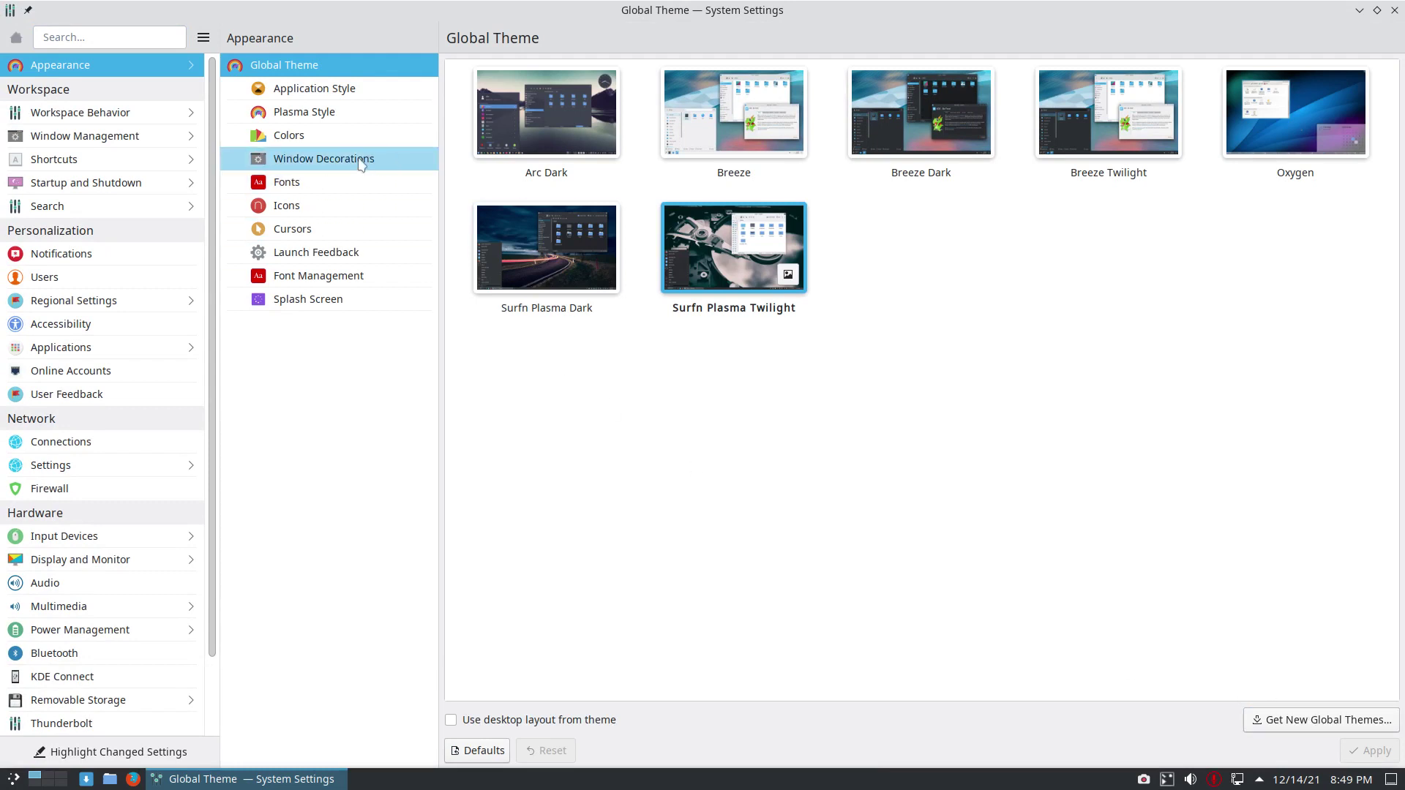
pyautogui.click(346, 92)
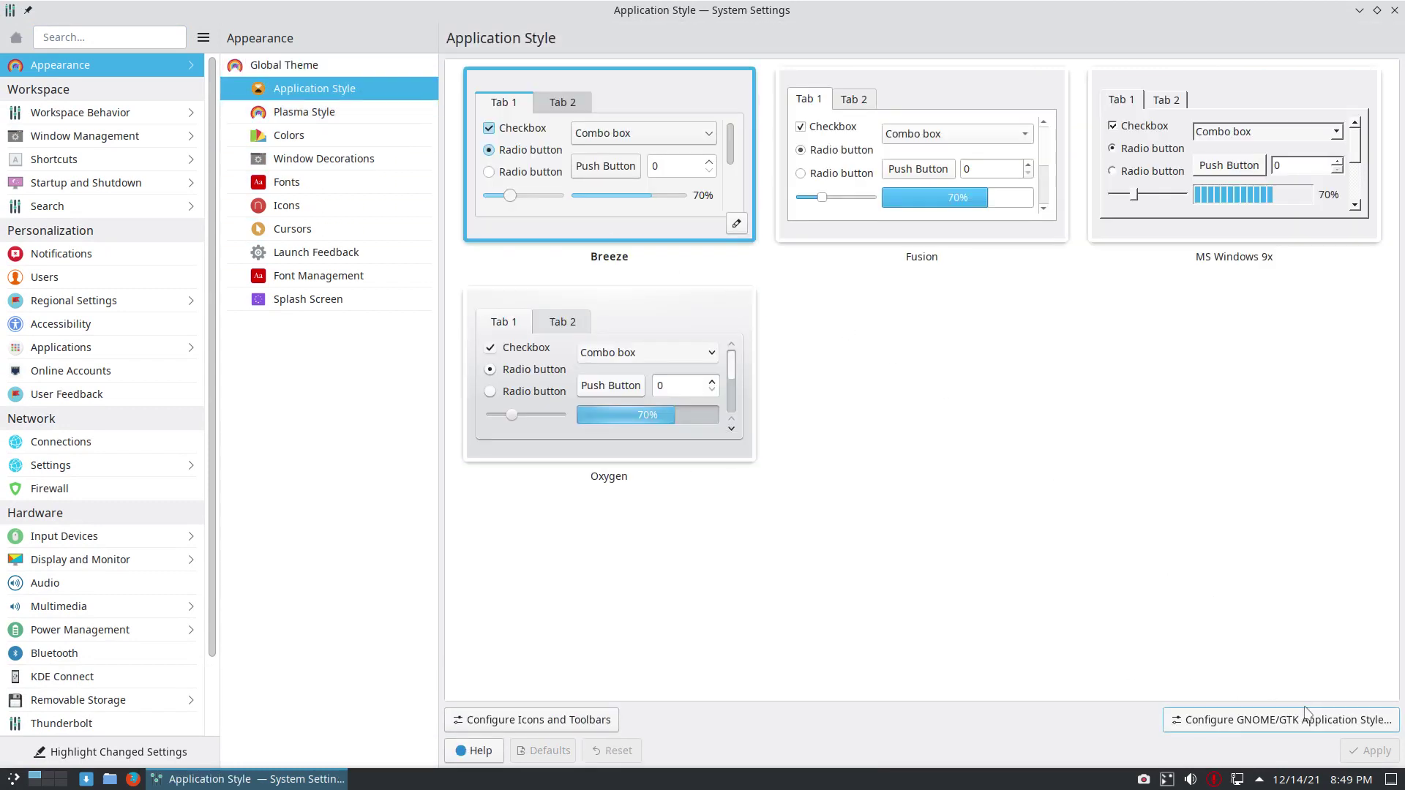
pyautogui.click(330, 113)
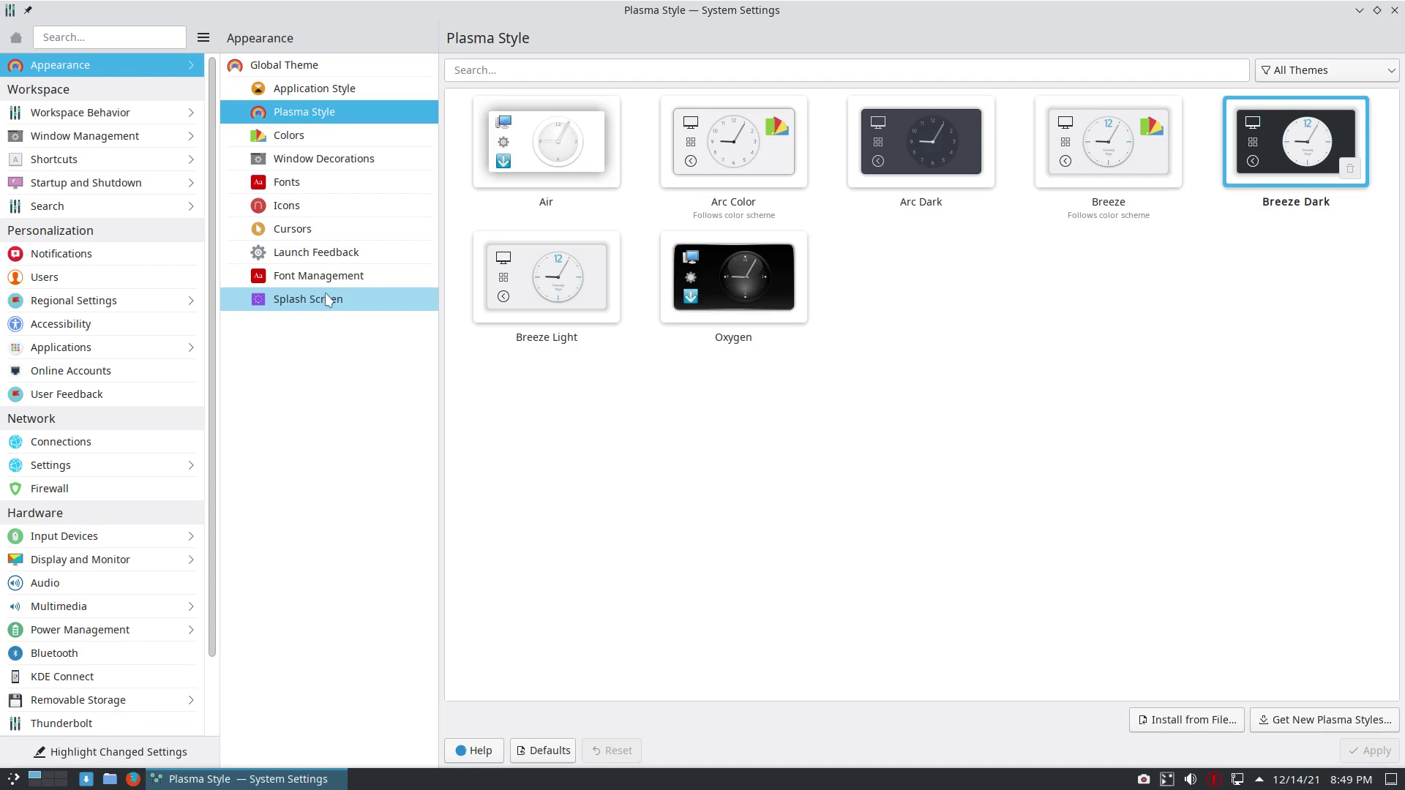
pyautogui.click(329, 302)
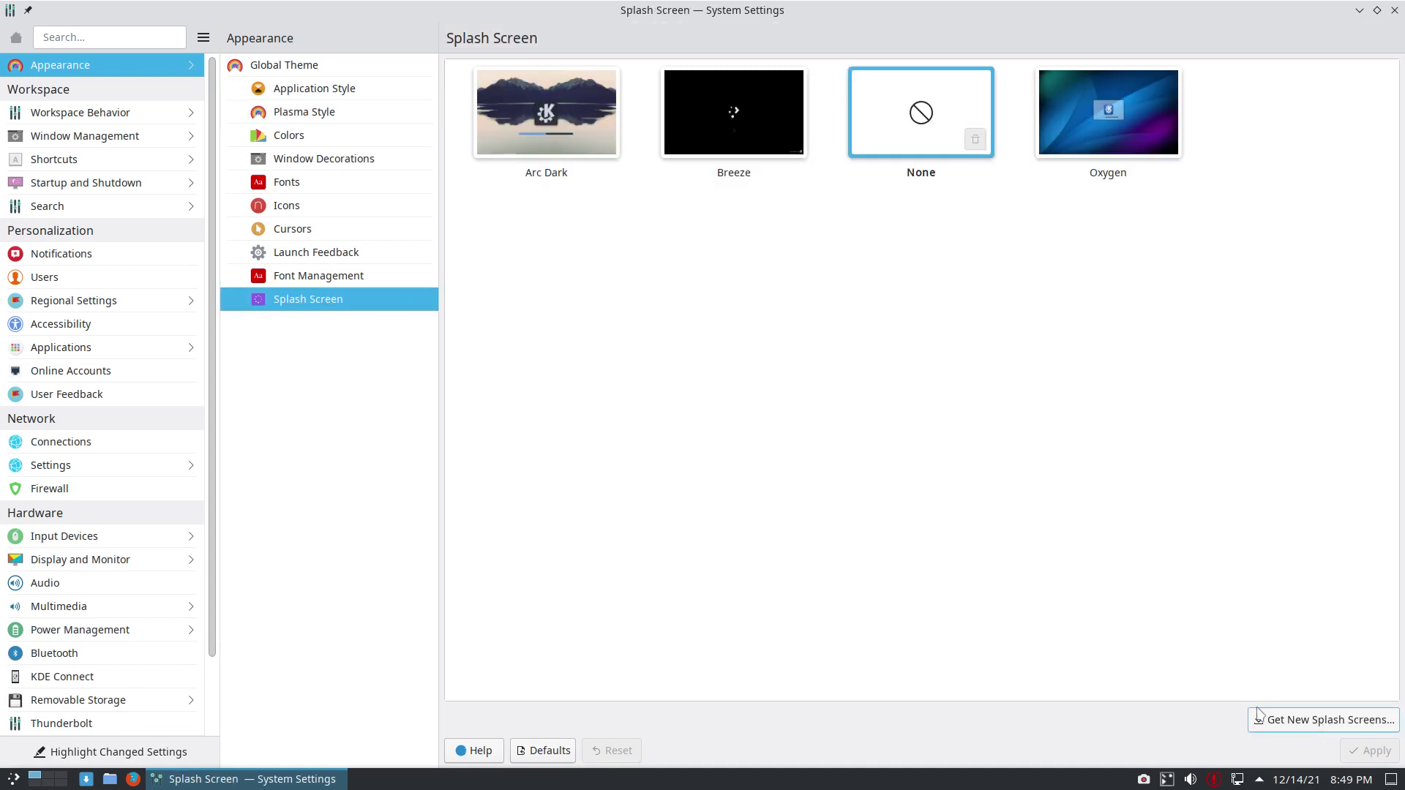
pyautogui.click(320, 226)
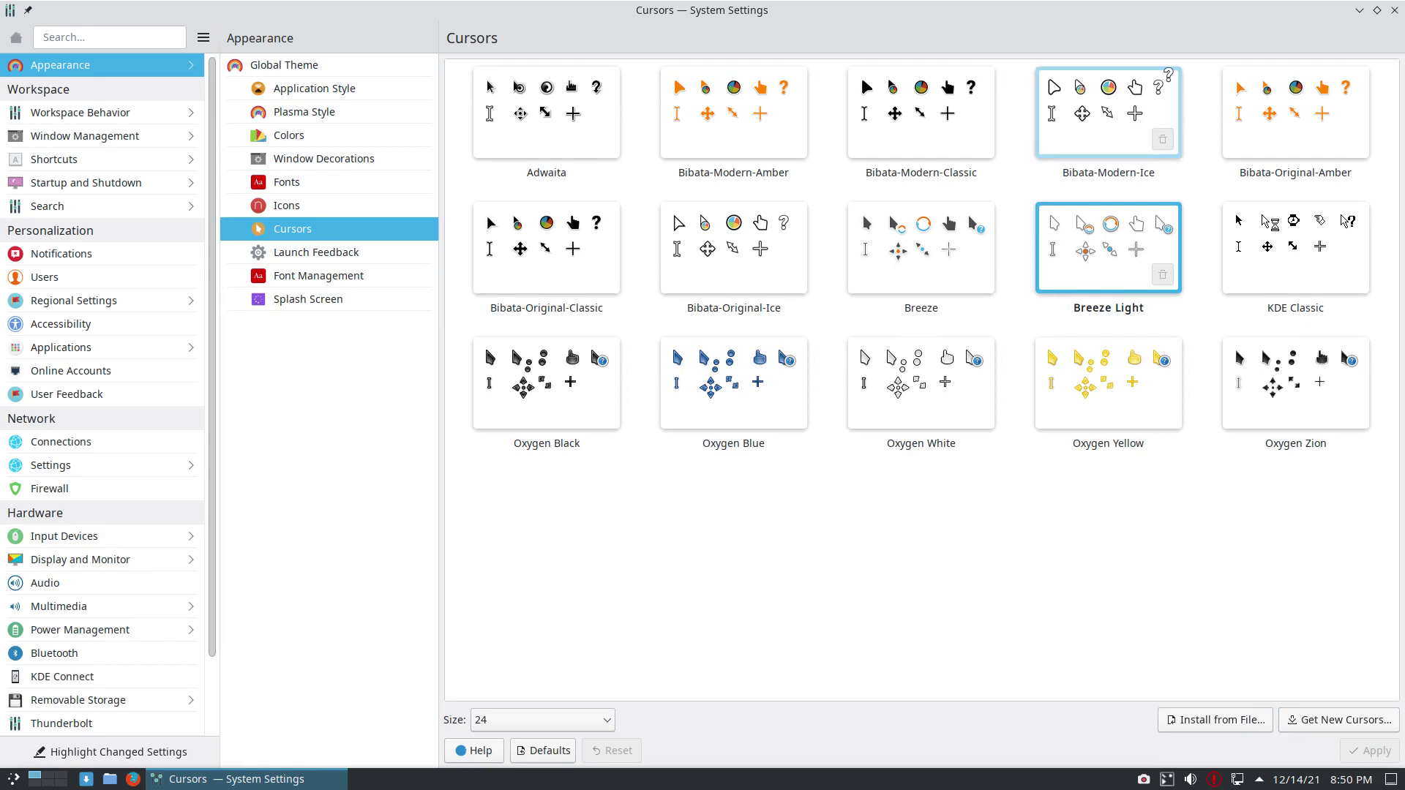
# Leave System Settings and recheck the wallpaper type remains Inactive Blur
pyautogui.click(1394, 10)
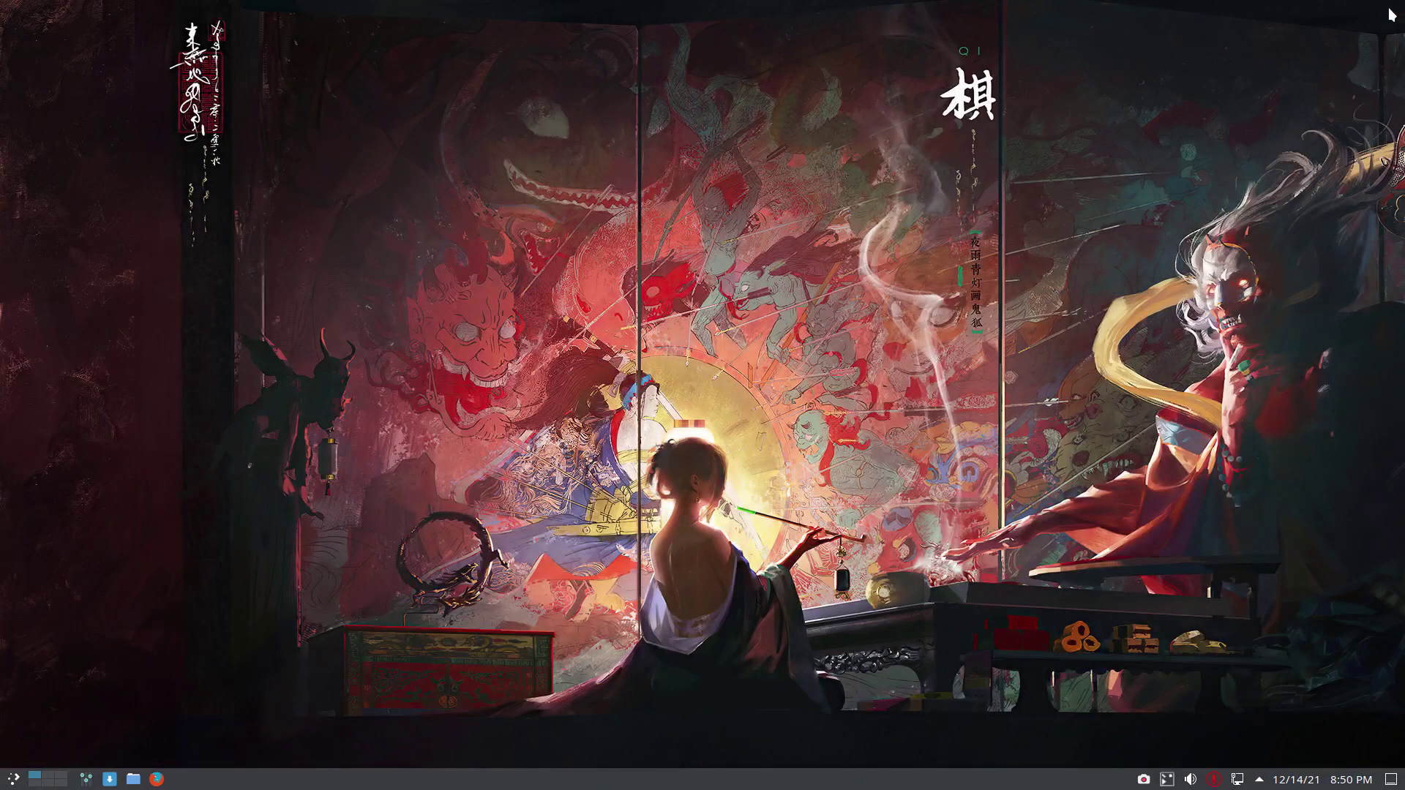
pyautogui.rightClick(719, 173)
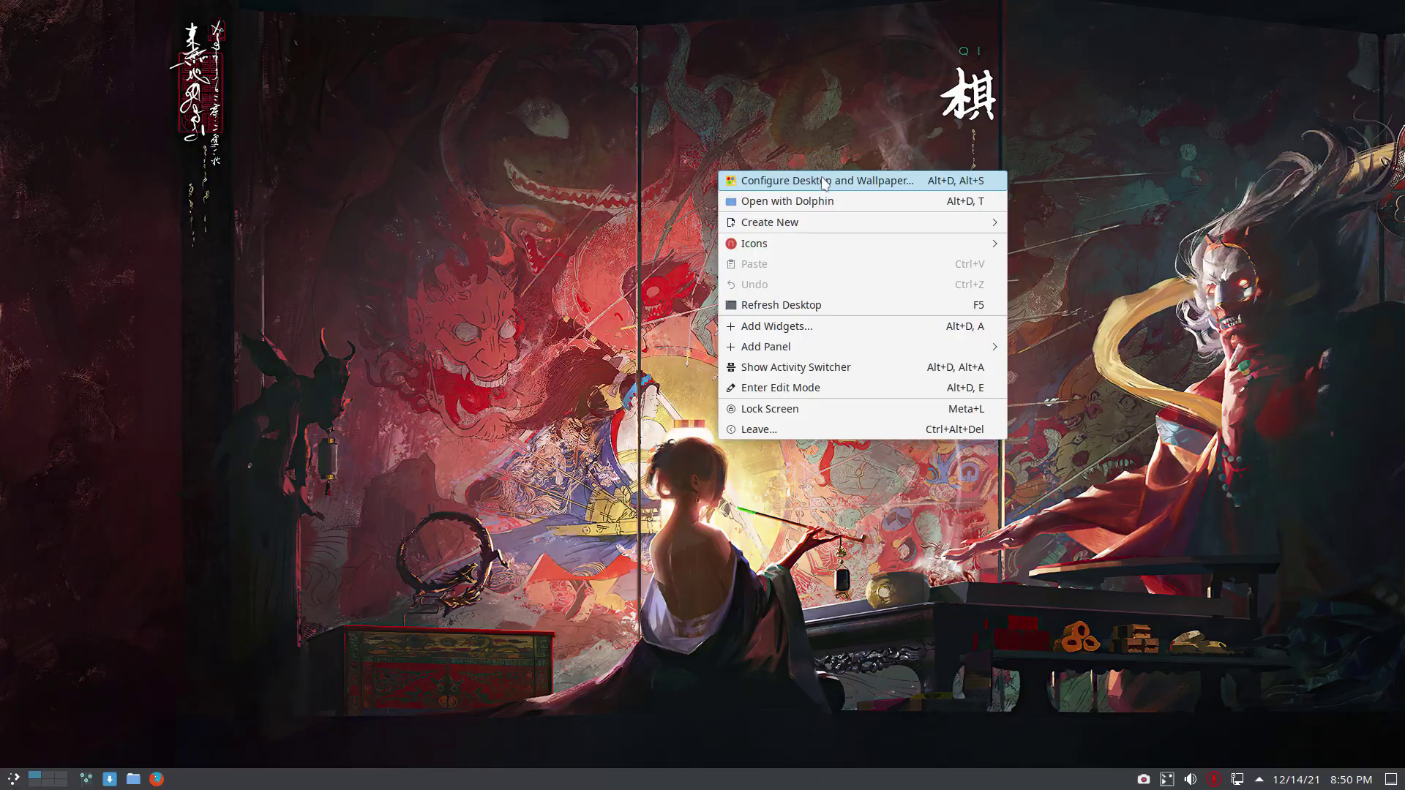
pyautogui.click(825, 181)
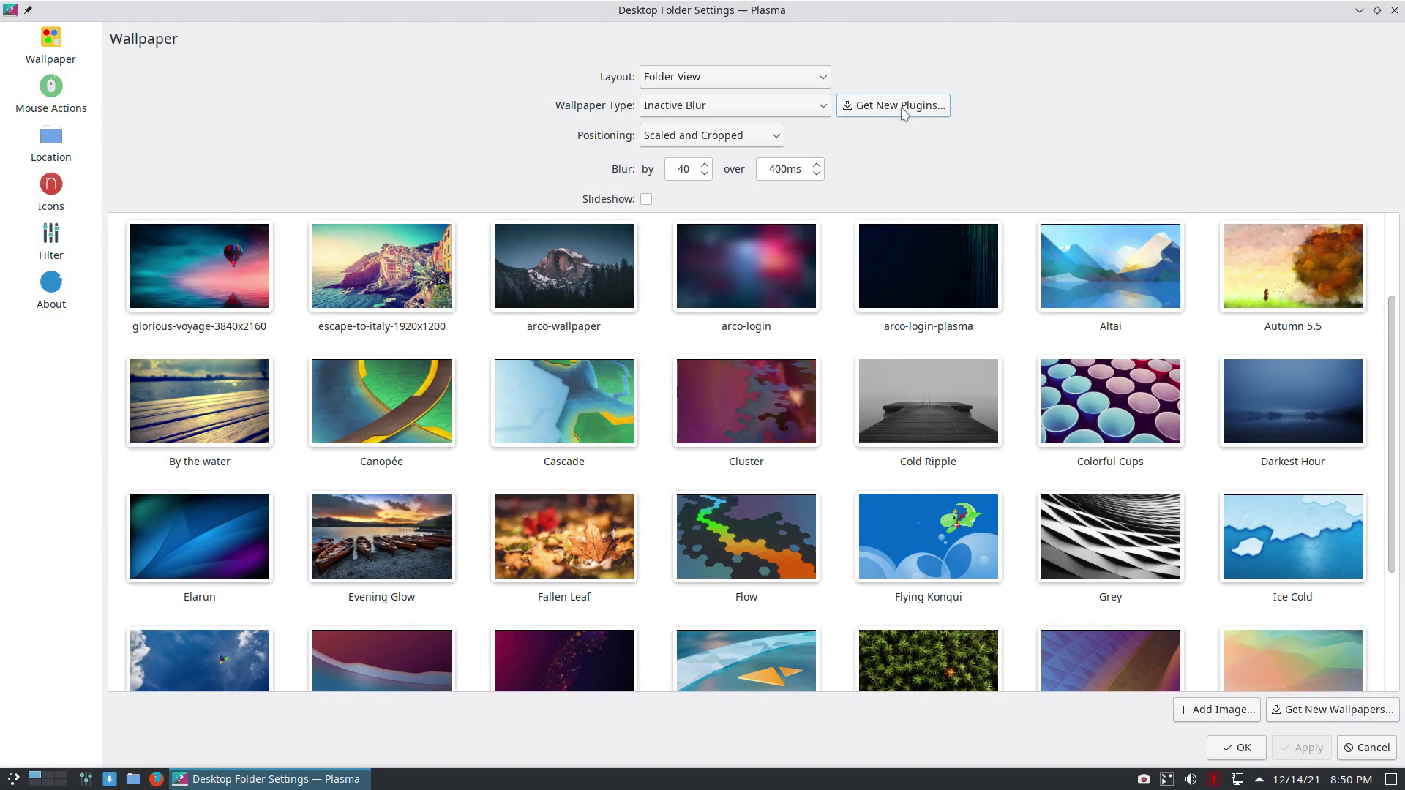
pyautogui.click(801, 106)
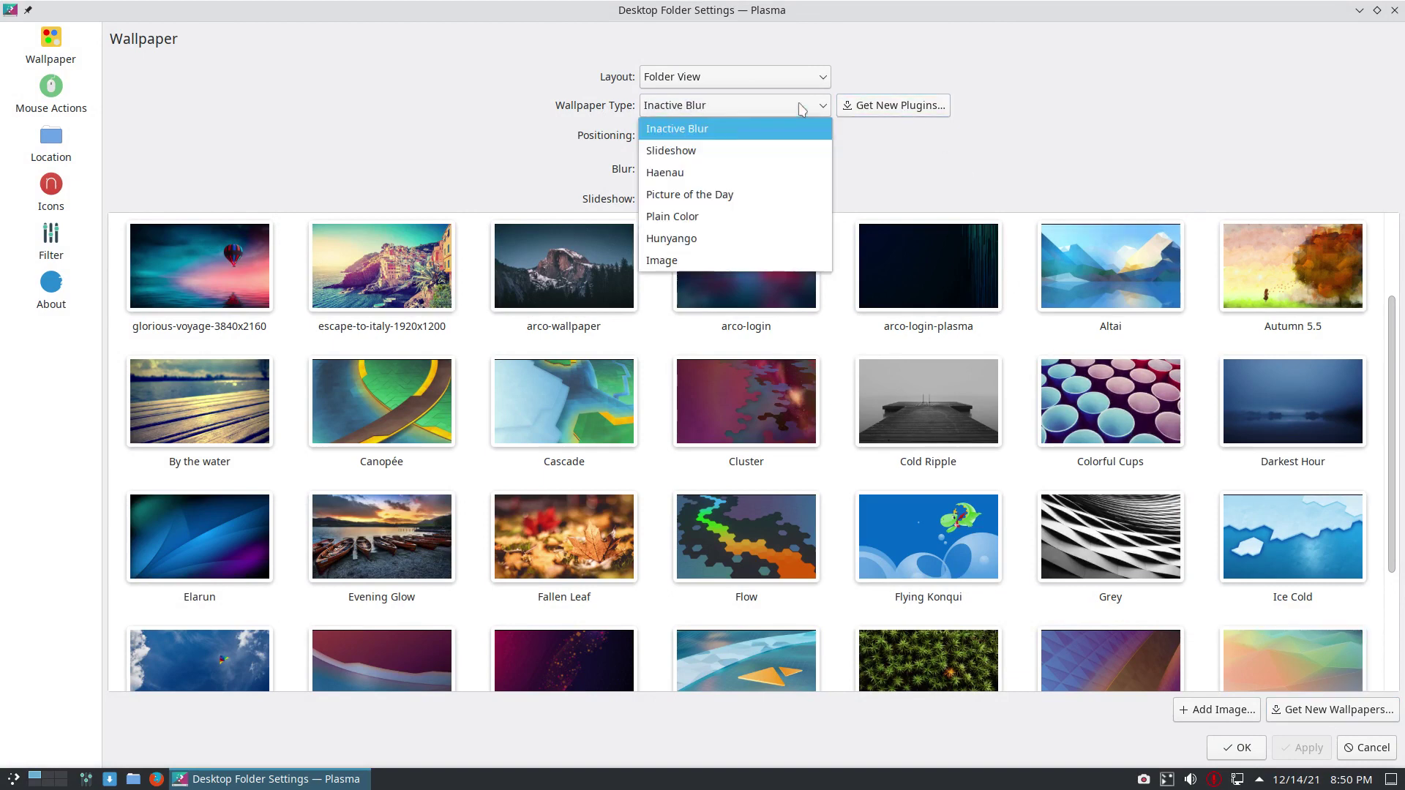
pyautogui.click(884, 77)
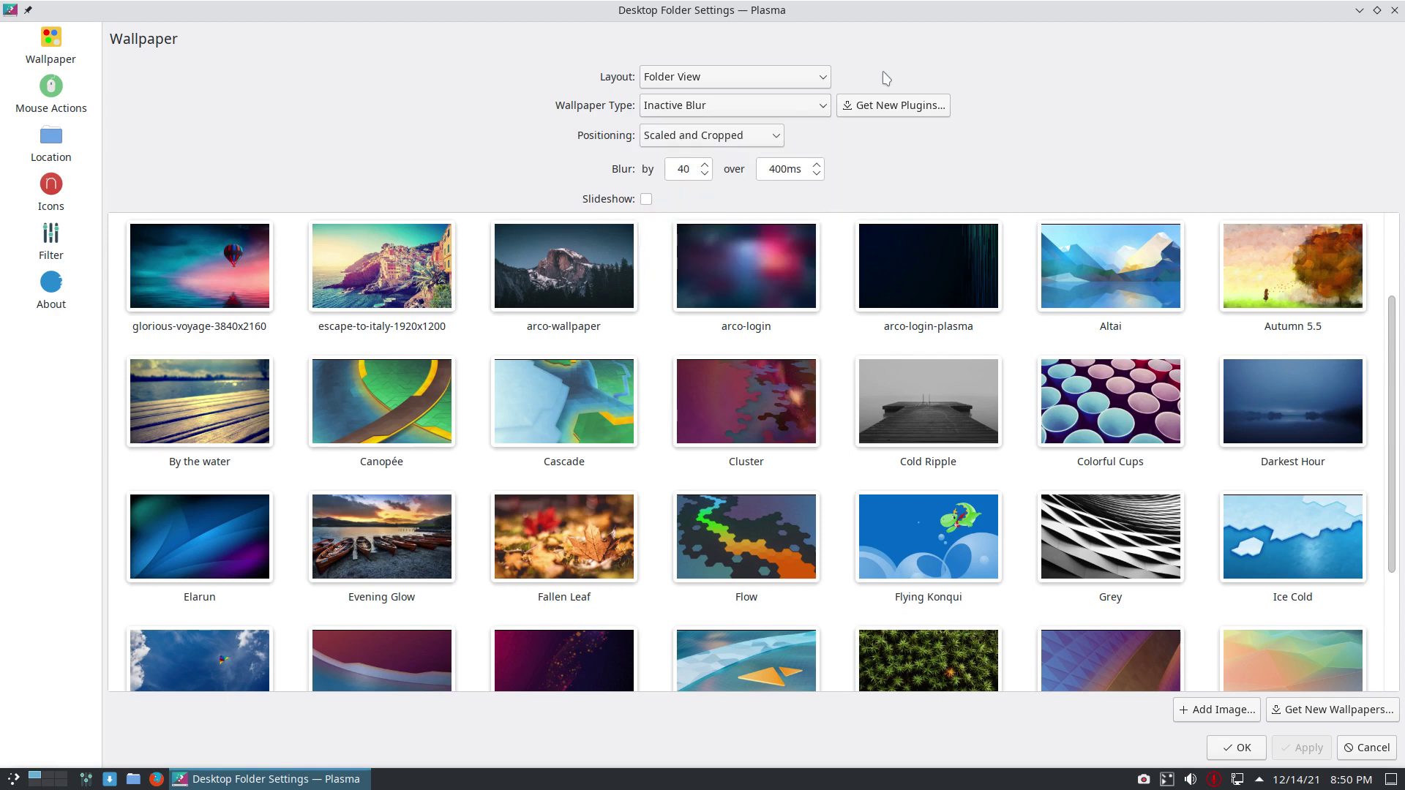